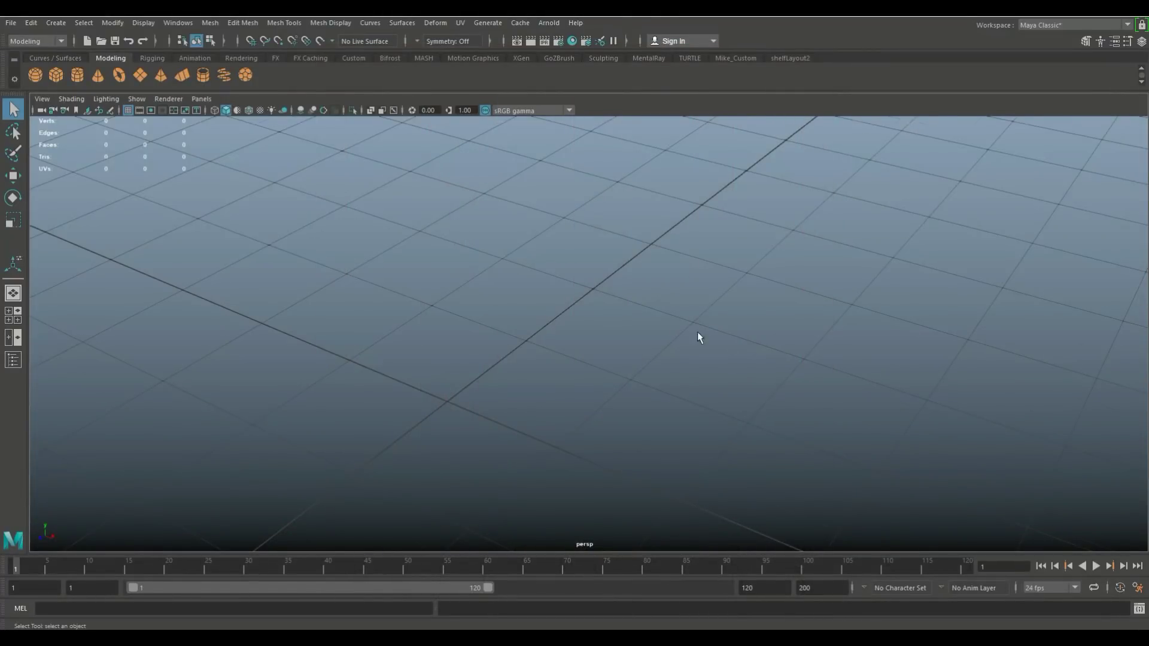
scroll(697, 331, down, 3)
scroll(534, 341, down, 5)
Turn on the Poly Count heads-up display over the empty grid
alt+drag(494, 350, 602, 377)
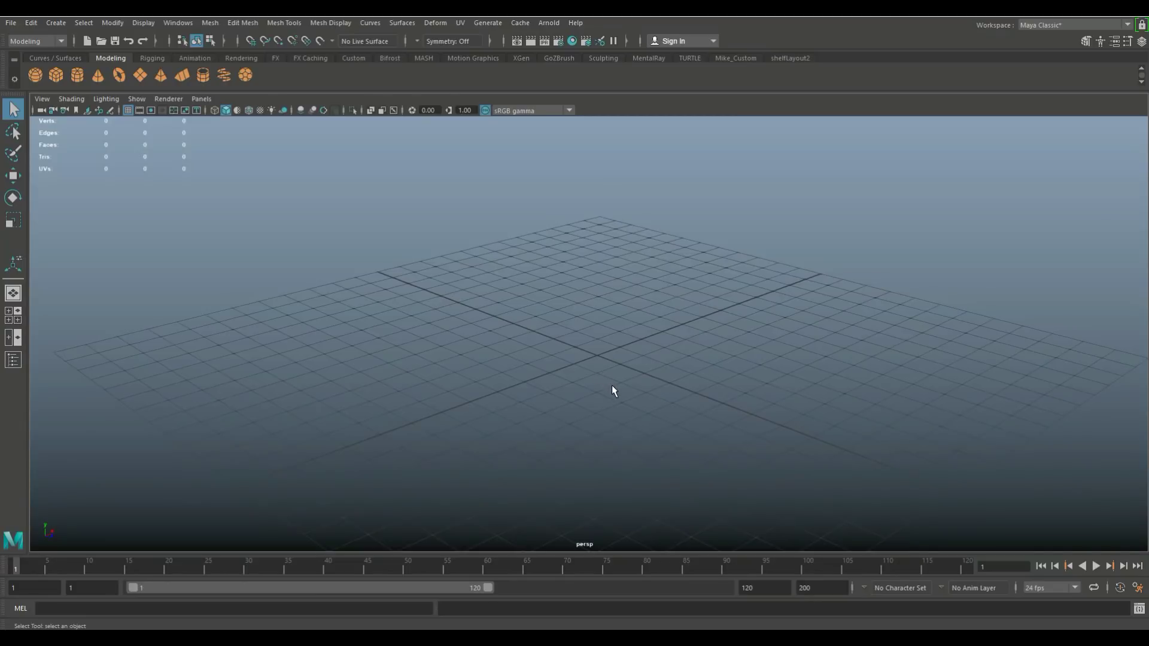
alt+middle_drag(614, 389, 546, 376)
alt+drag(546, 375, 518, 401)
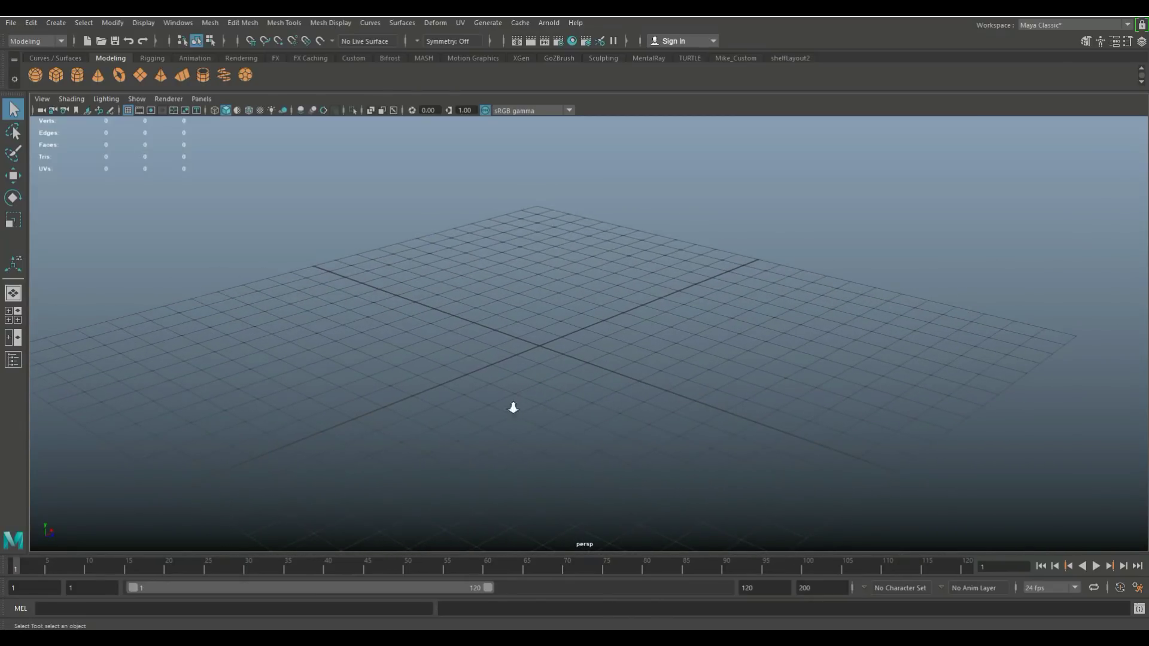
alt+middle_drag(517, 401, 543, 361)
mouse_move(543, 361)
alt+mouse_down()
mouse_move(578, 395)
mouse_move(567, 395)
alt+mouse_up()
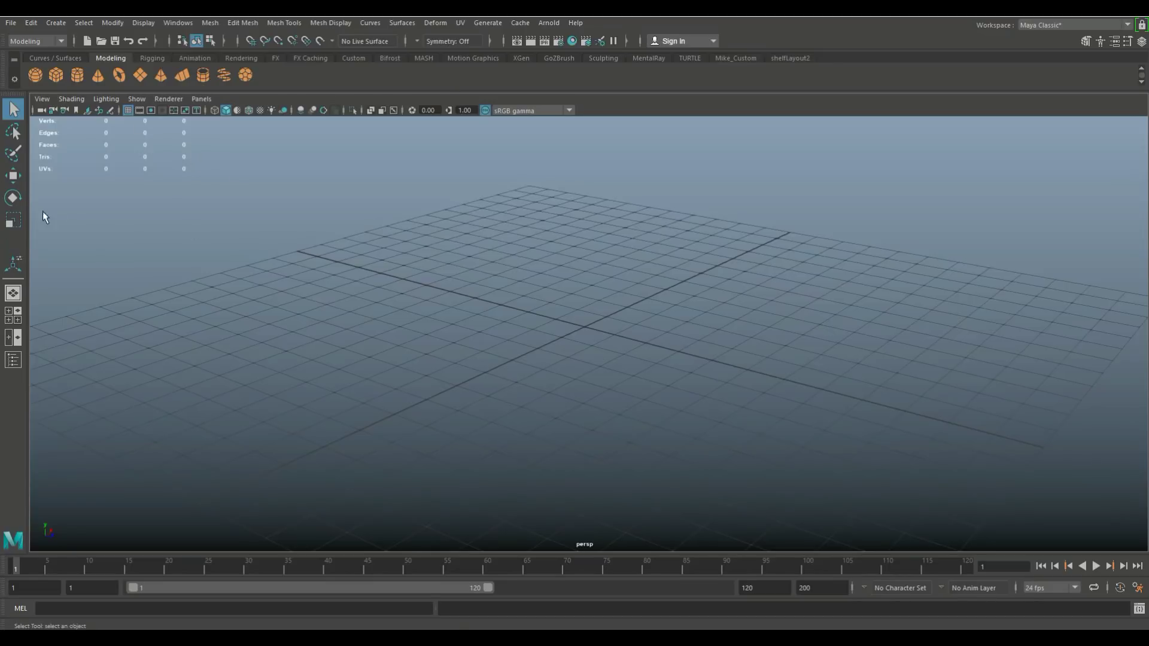
click(137, 25)
mouse_move(178, 66)
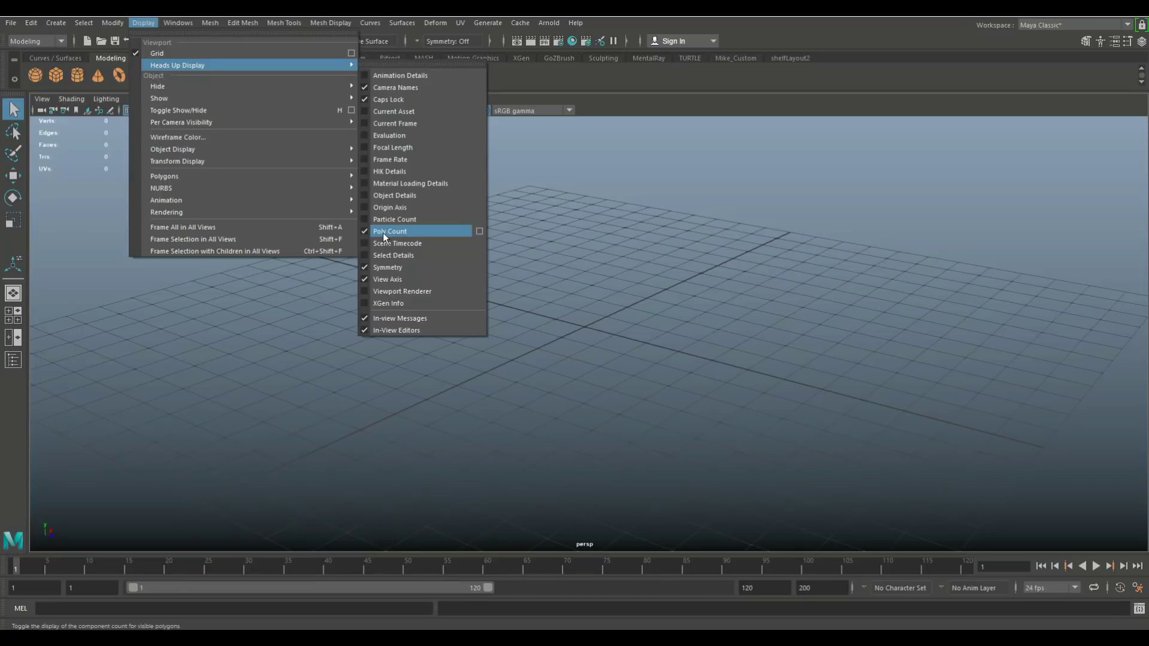
click(384, 233)
Add a polygon cube at the grid centre from the shelf
mouse_move(601, 336)
alt+mouse_down()
mouse_move(498, 357)
mouse_move(379, 419)
mouse_move(434, 428)
mouse_move(408, 405)
mouse_move(402, 419)
alt+mouse_up()
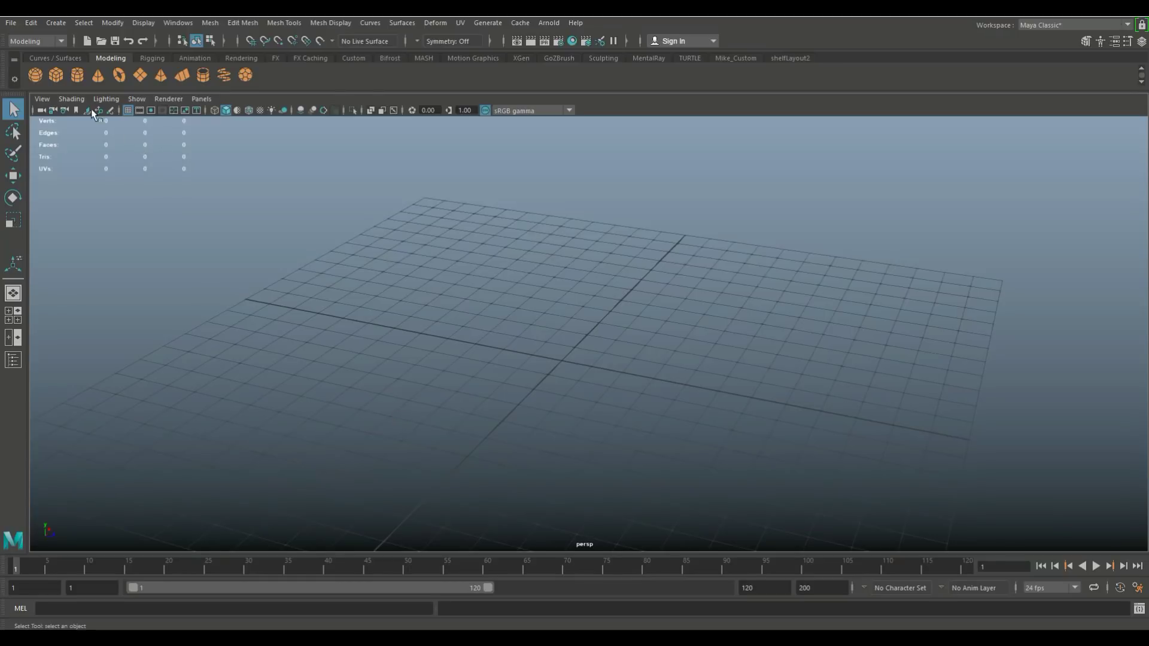
click(58, 76)
mouse_move(512, 400)
alt+mouse_down()
mouse_move(501, 414)
mouse_move(533, 366)
mouse_move(536, 389)
alt+mouse_up()
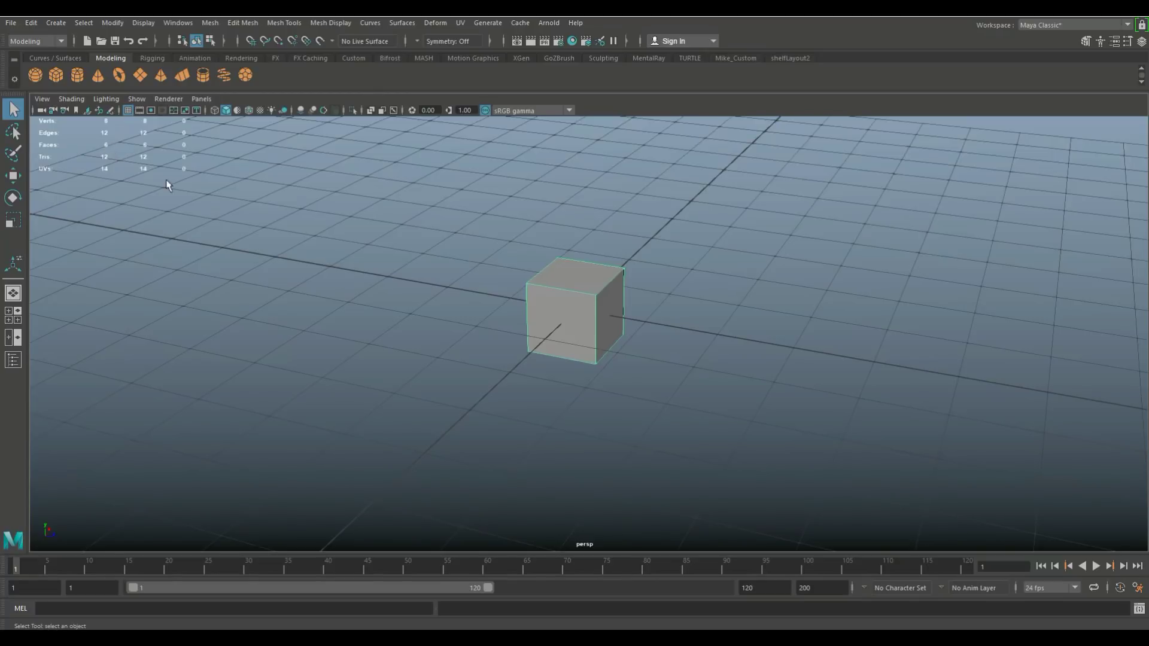
Move the cube's top face upward to make it taller, then undo the move
right_drag(598, 267, 584, 304)
click(573, 284)
key(w)
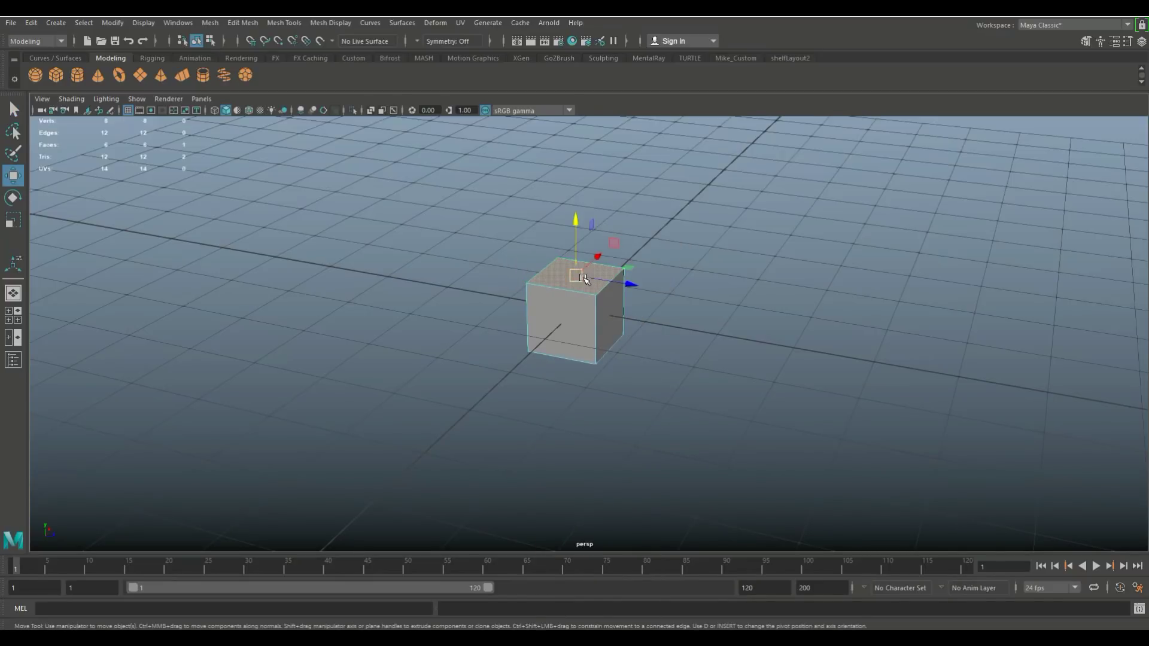
drag(579, 274, 584, 232)
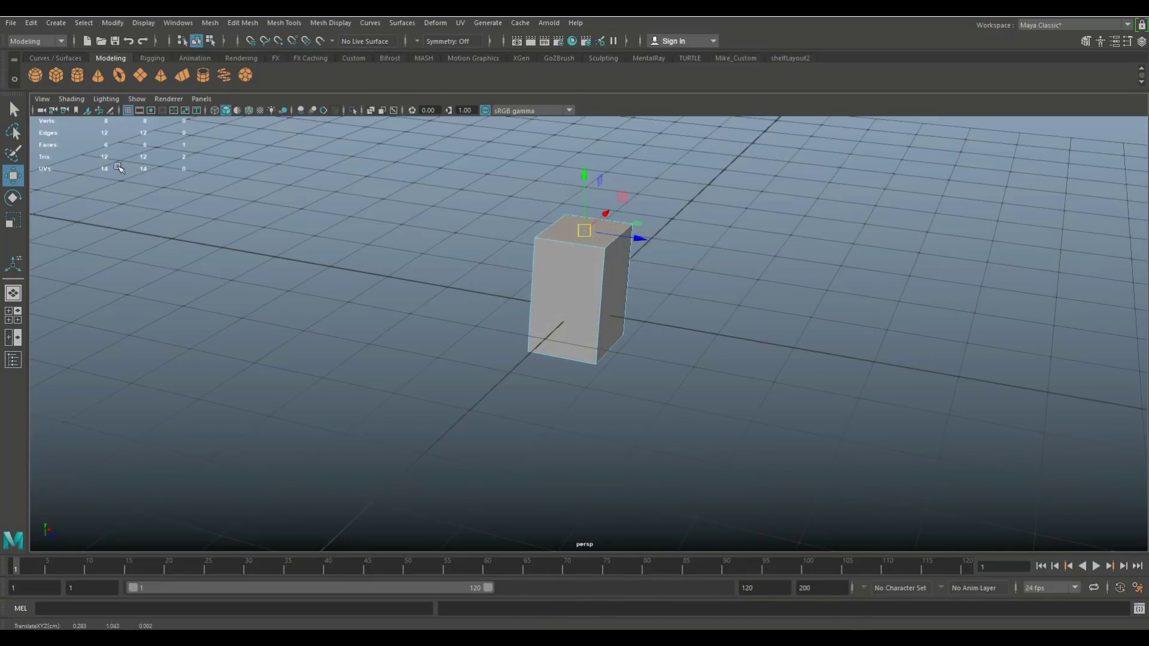
key(ctrl+z)
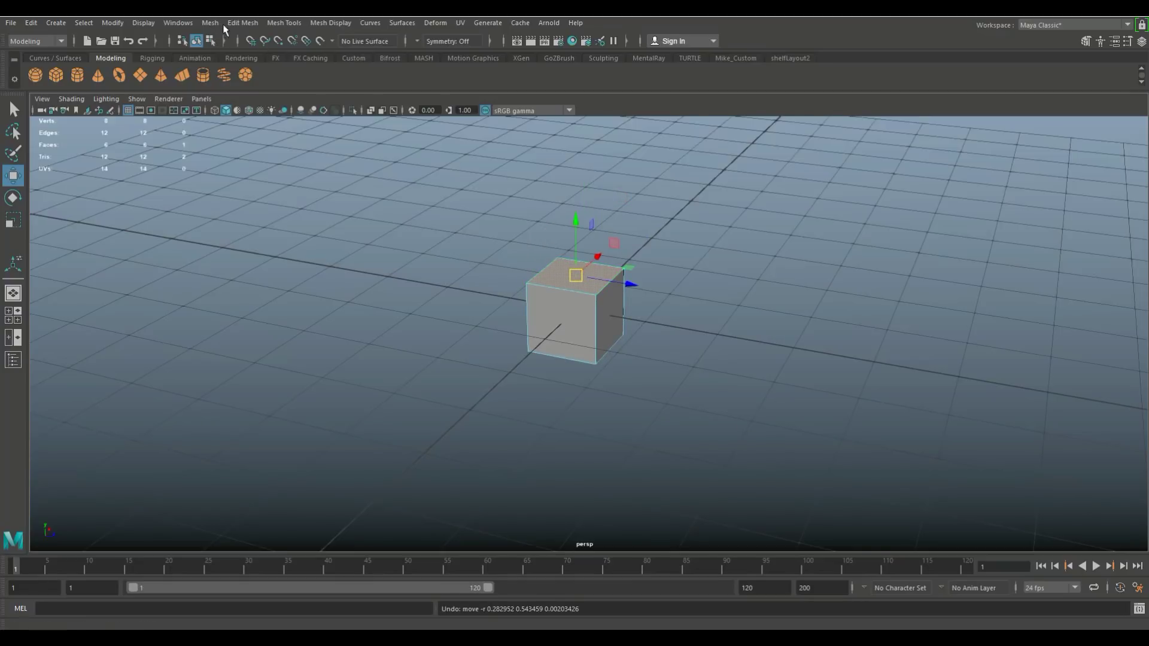
Extrude the top face upward via Edit Mesh > Extrude, set Divisions to 1, then undo
click(241, 22)
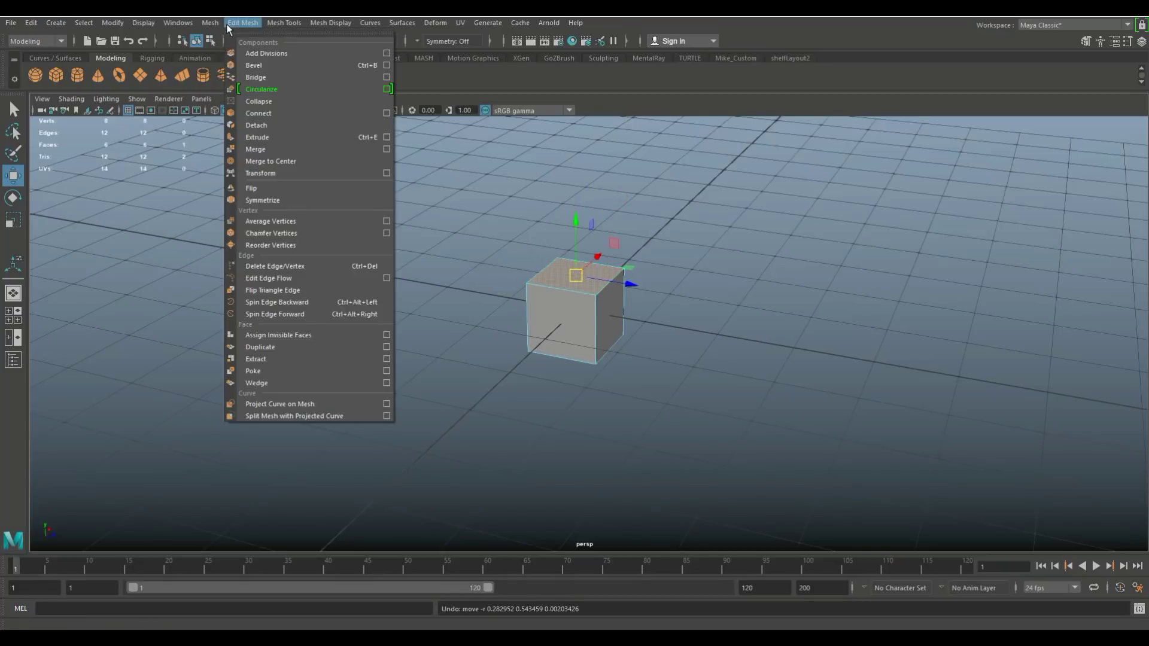
click(294, 139)
drag(575, 238, 576, 180)
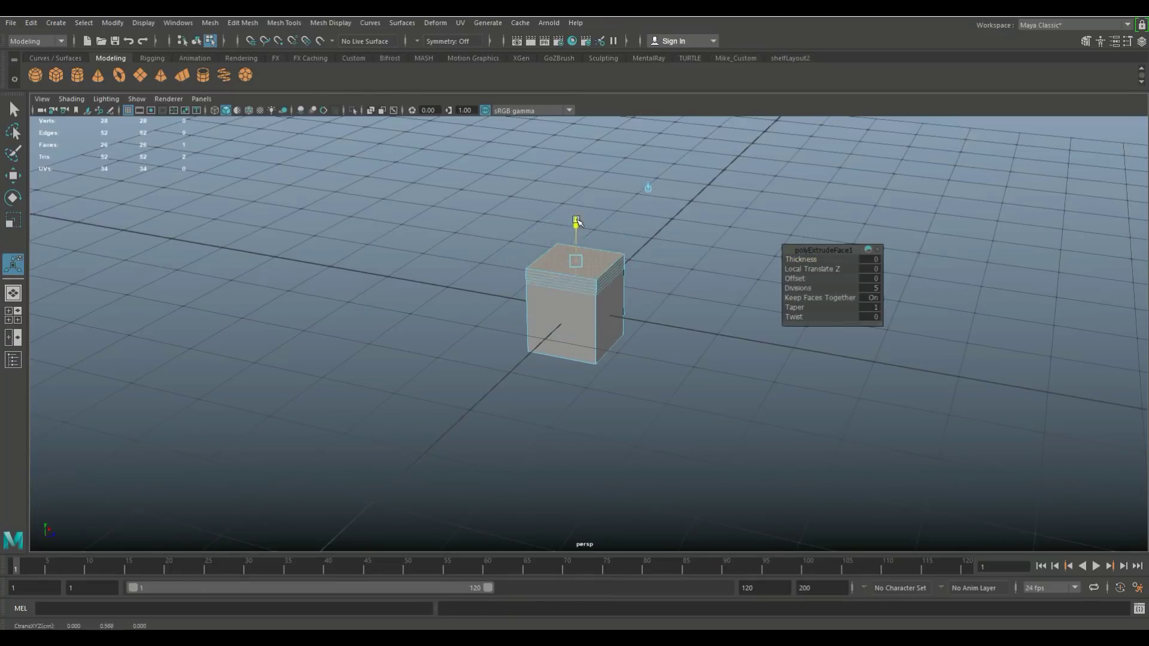
click(799, 289)
middle_drag(798, 288, 67, 167)
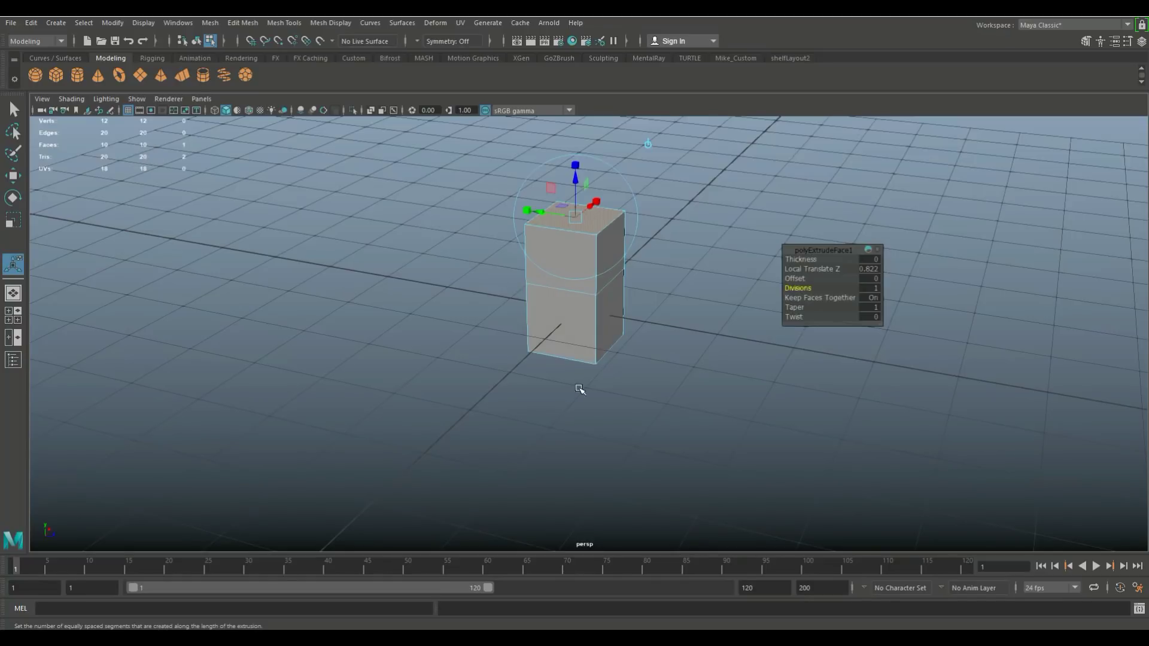
scroll(592, 399, up, 2)
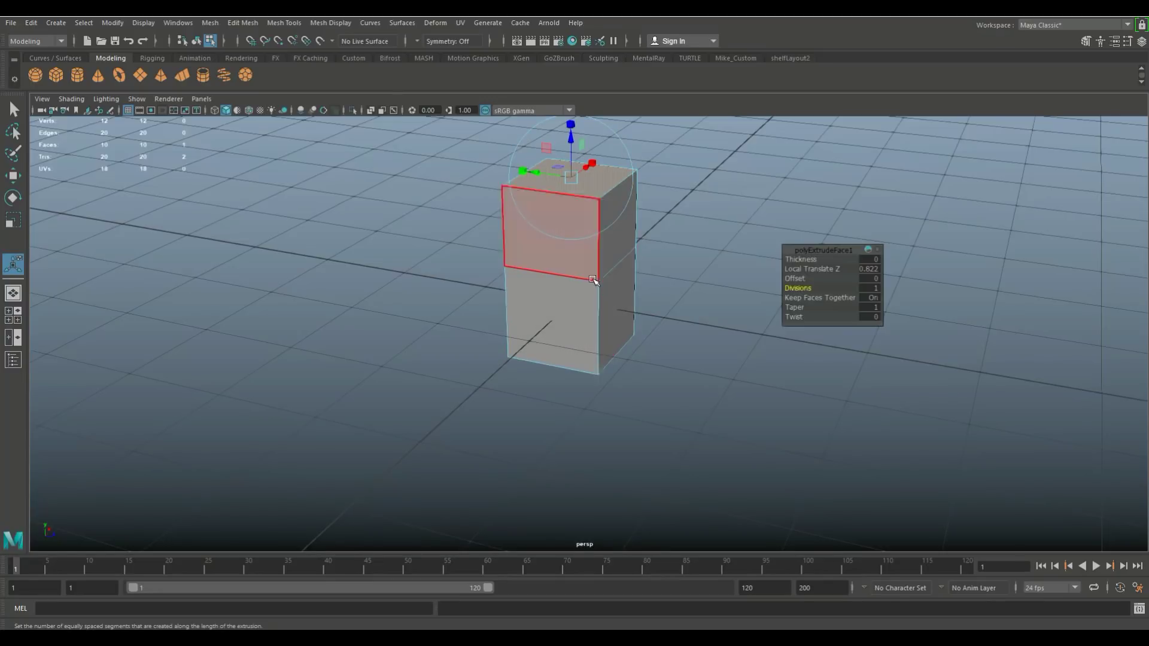
alt+middle_drag(667, 341, 637, 389)
key(ctrl+z)
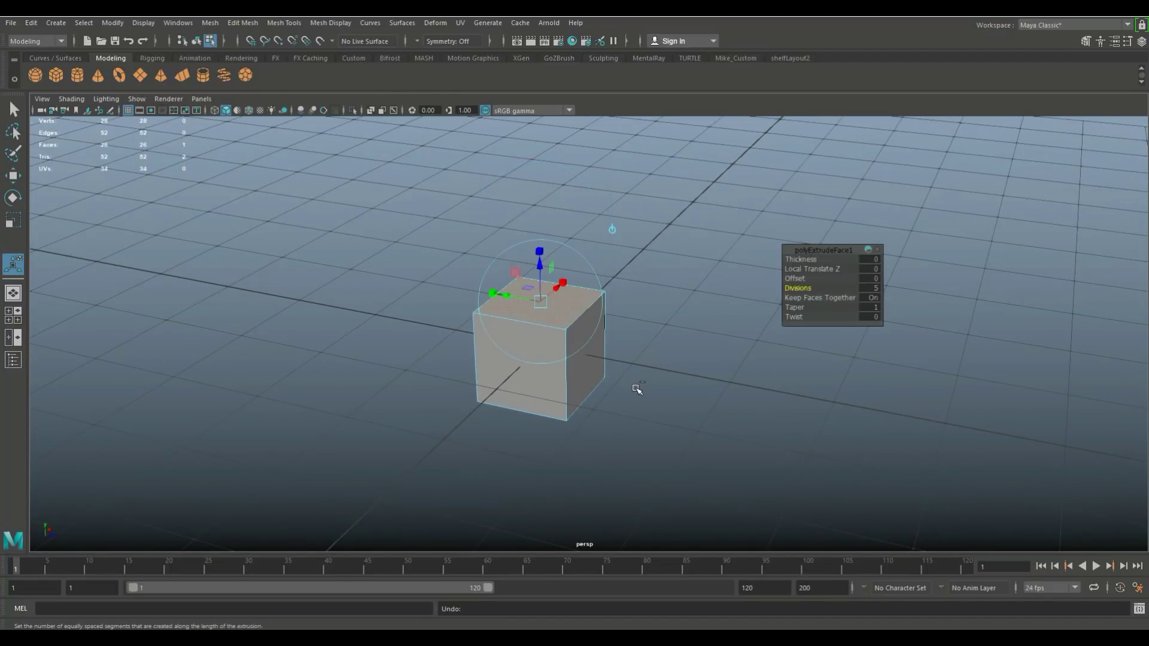
Undo the top-face extrusion and return the cube to object mode
click(701, 399)
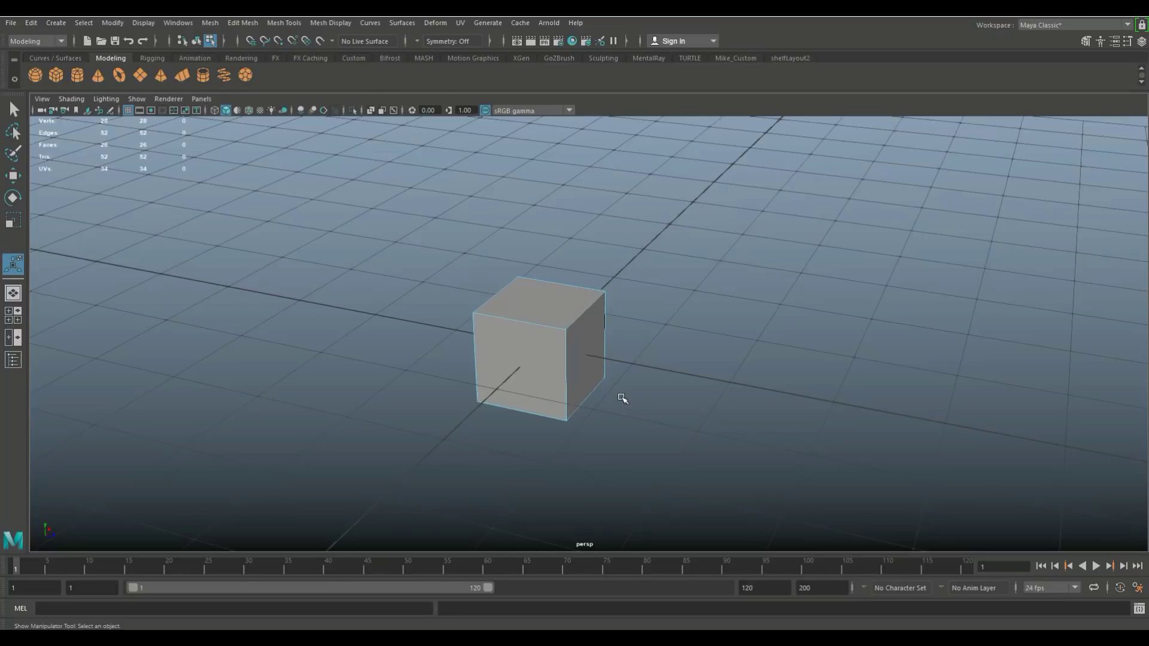
key(ctrl+z)
key(ctrl+z)
key(ctrl+z)
right_drag(572, 323, 623, 264)
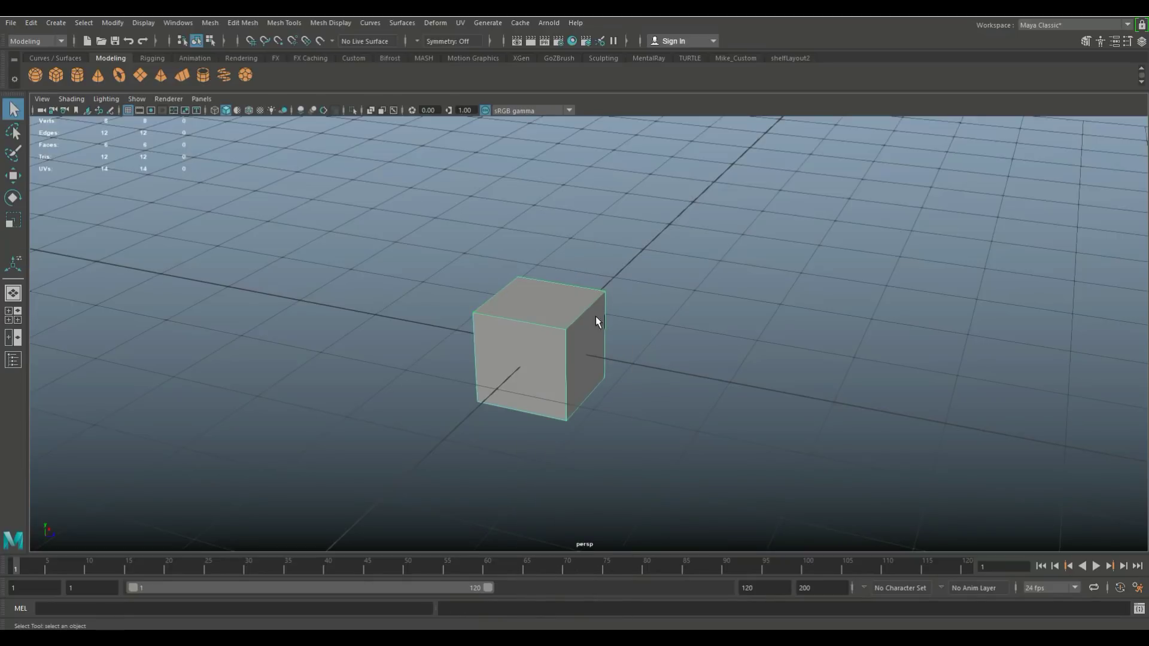
Reset the Extrude options to defaults and lower the smoothing angle to about 18.5
click(243, 22)
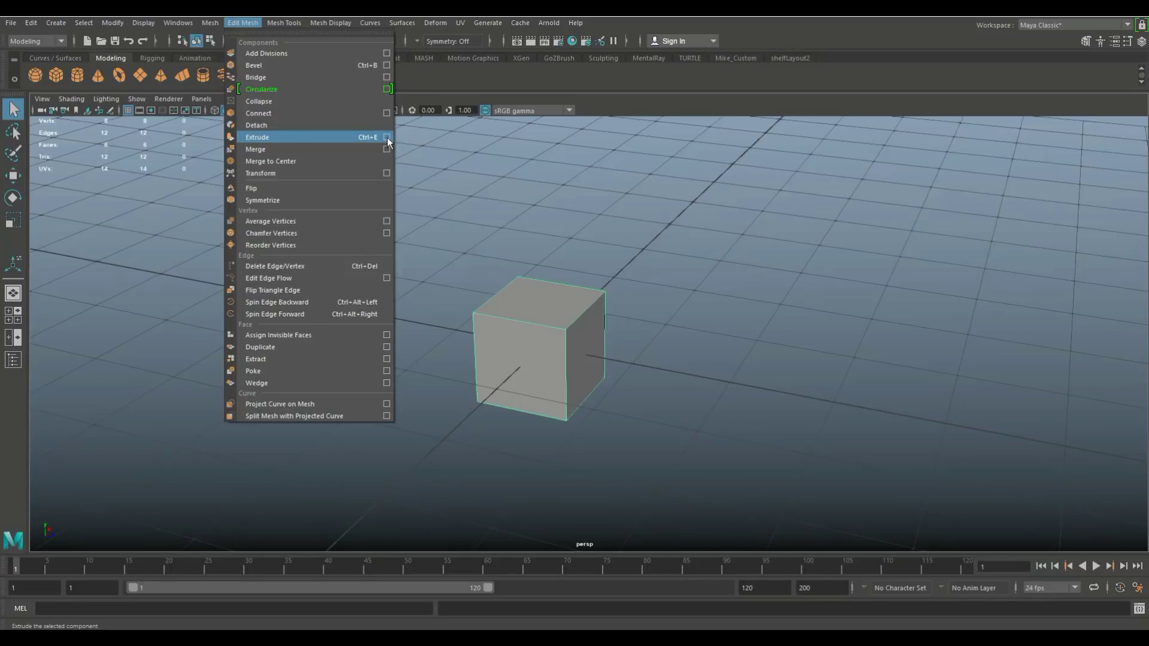
click(387, 138)
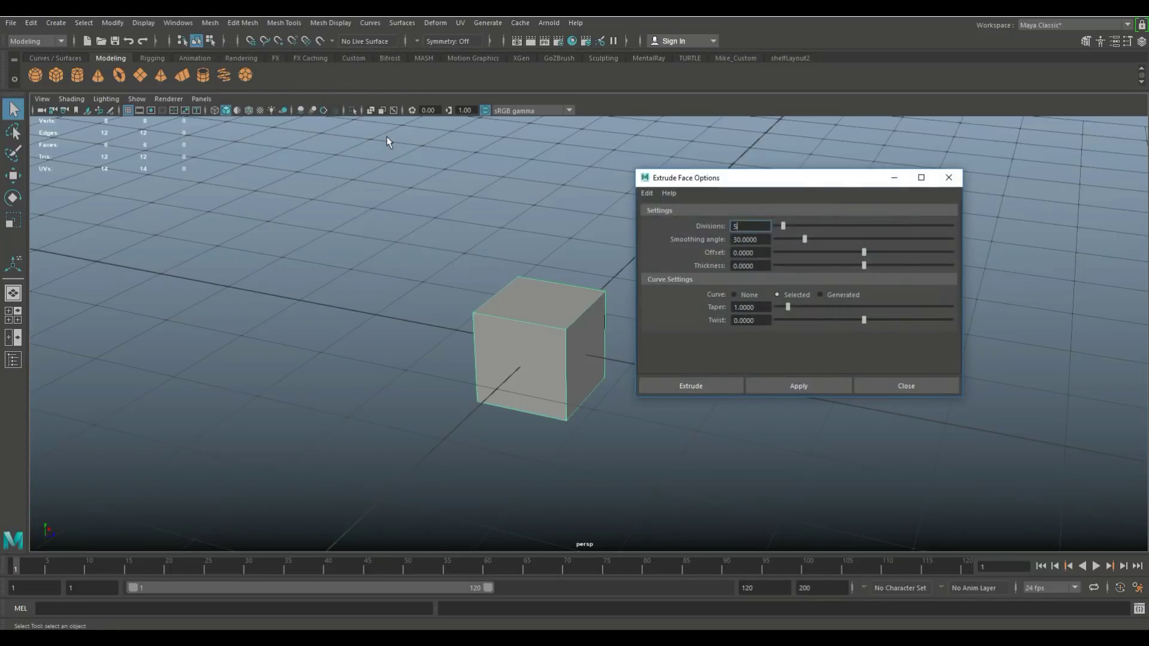
click(647, 195)
click(670, 217)
drag(805, 243, 794, 250)
click(954, 180)
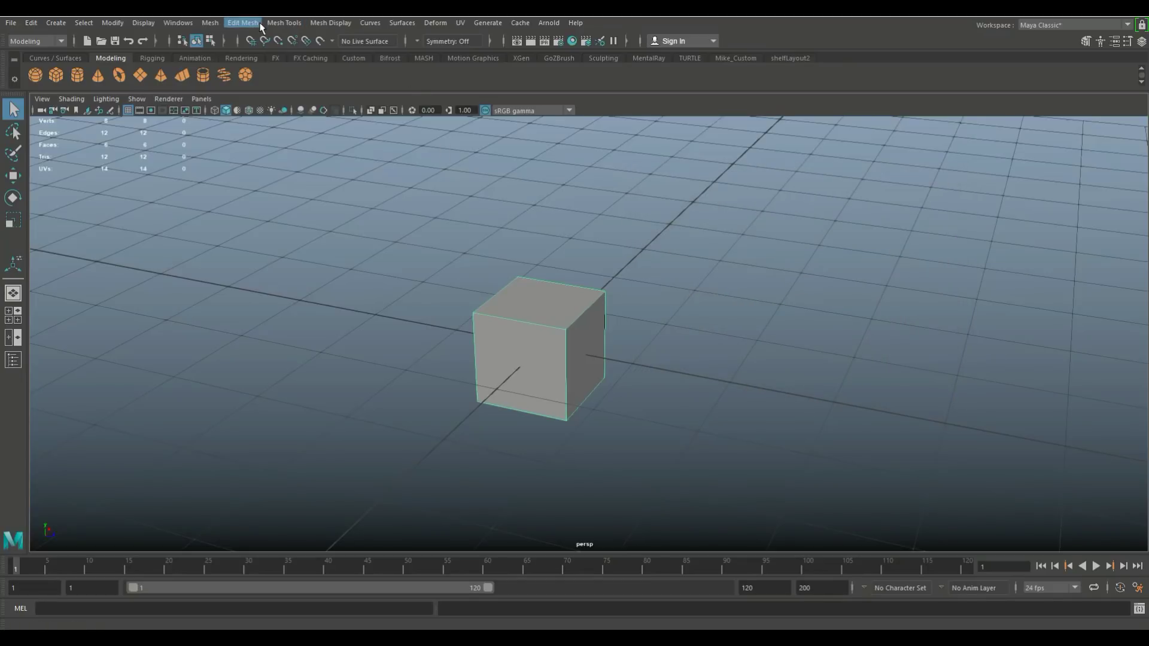
Extrude the cube's four top vertices into spikes with Ctrl+E
click(236, 24)
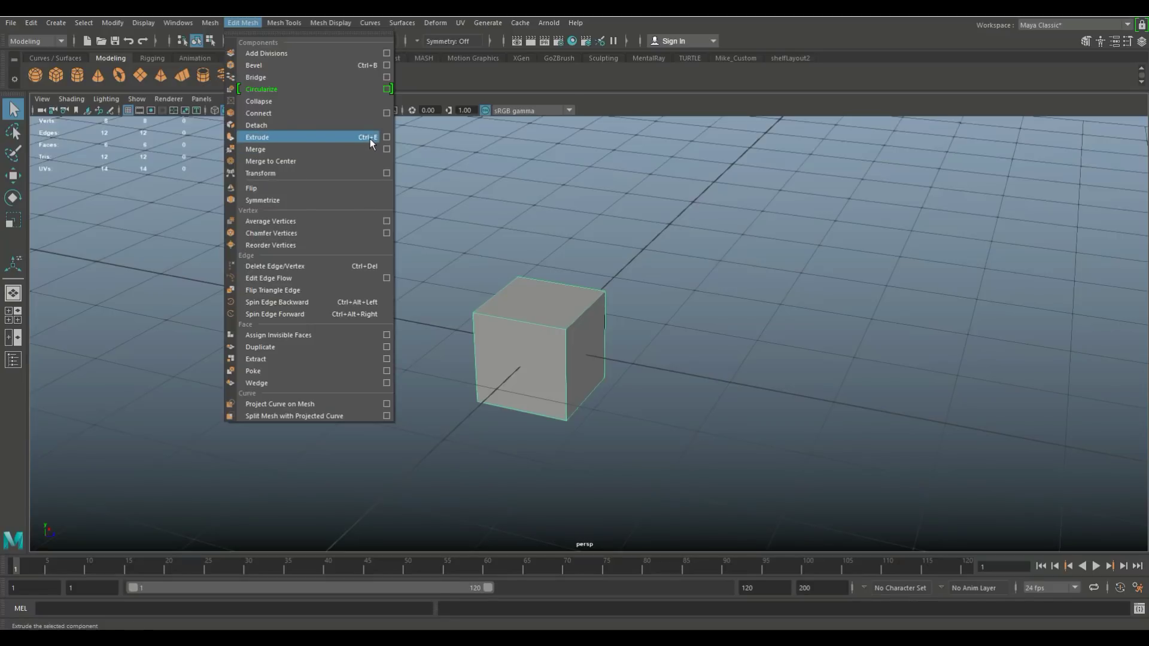
click(649, 347)
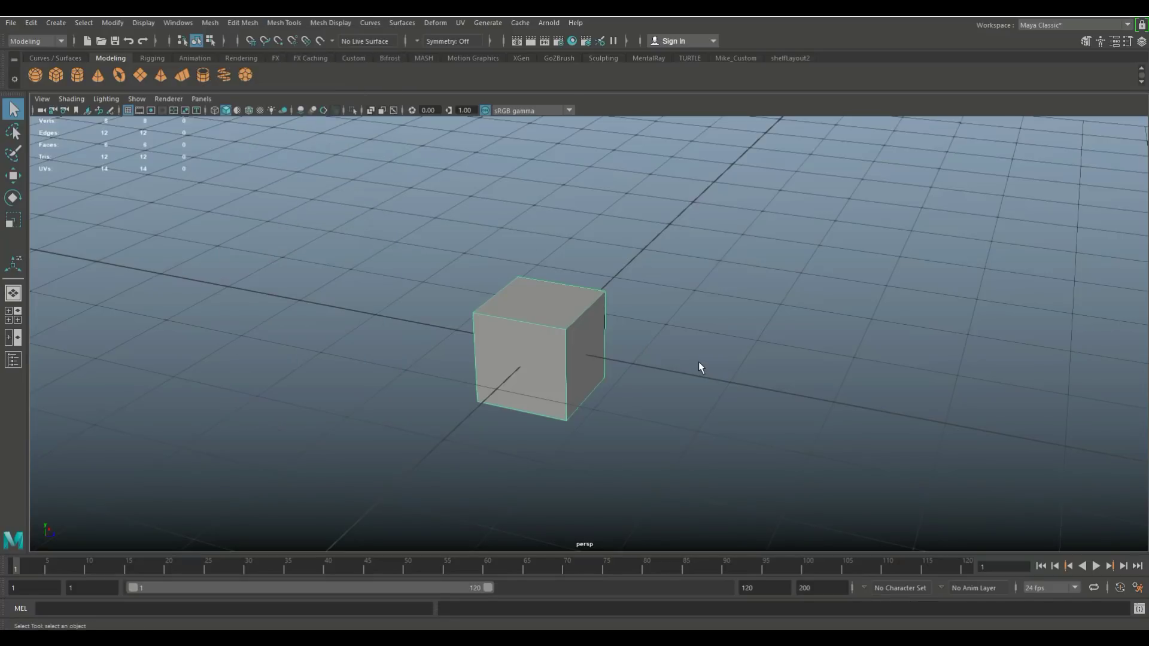
click(699, 361)
scroll(690, 370, up, 2)
scroll(689, 368, up, 2)
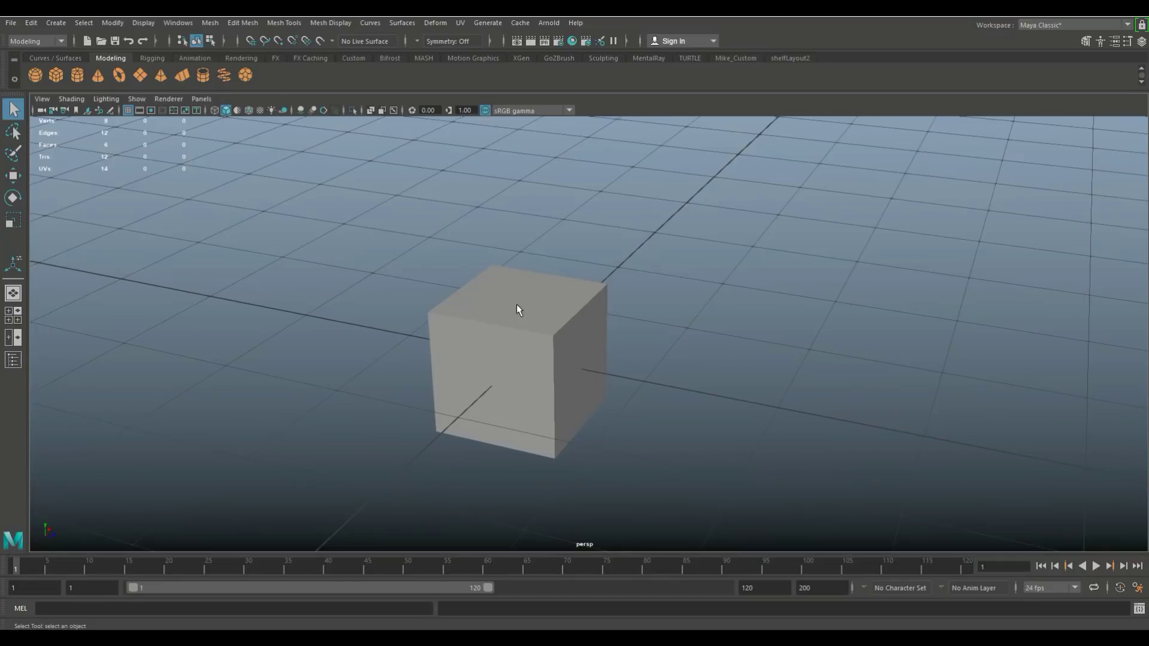
click(518, 309)
scroll(578, 363, up, 2)
scroll(588, 361, up, 1)
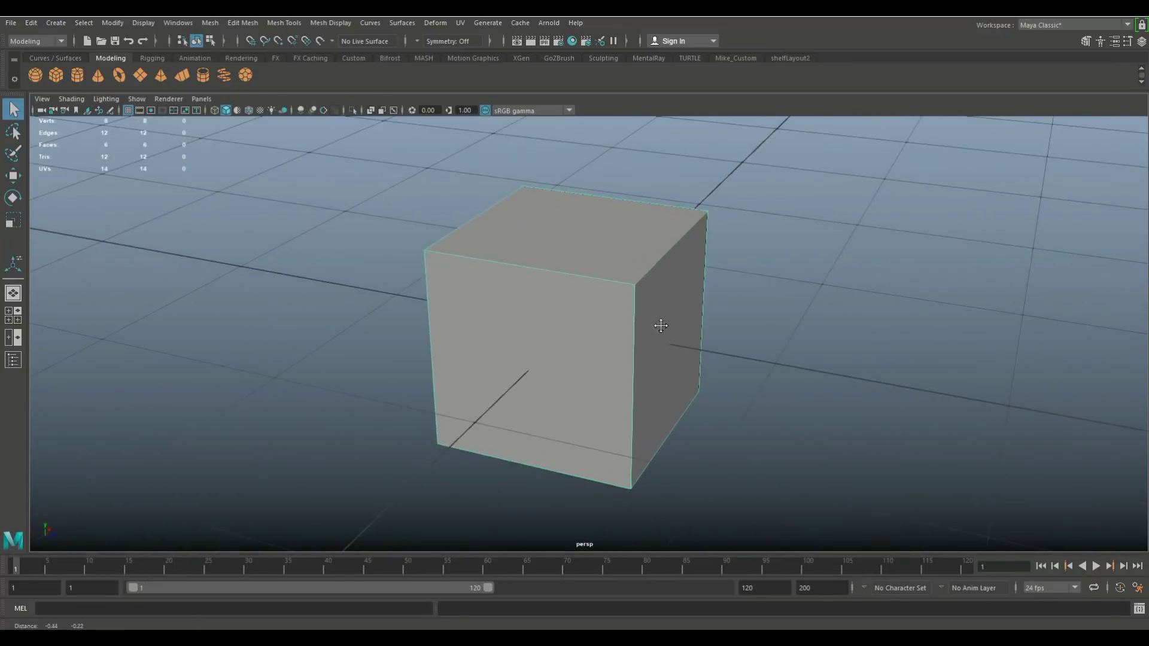
scroll(623, 335, down, 2)
mouse_move(627, 365)
alt+mouse_down()
mouse_move(620, 402)
mouse_move(587, 321)
alt+mouse_up()
right_drag(509, 234, 498, 220)
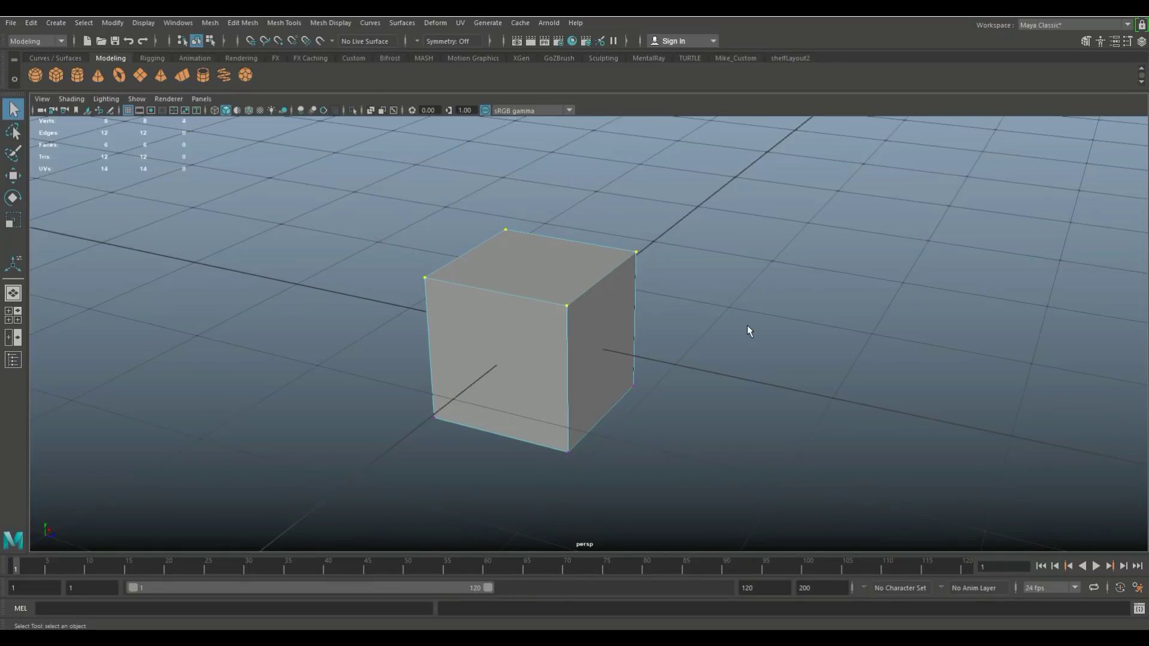
key(ctrl+e)
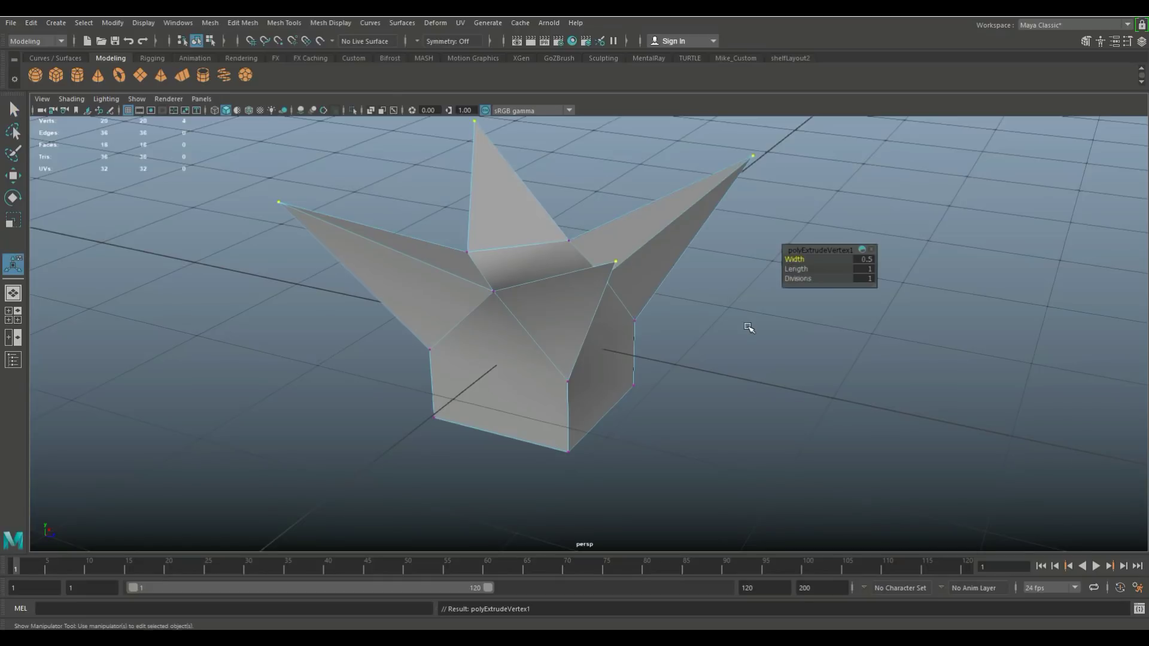
scroll(732, 326, down, 2)
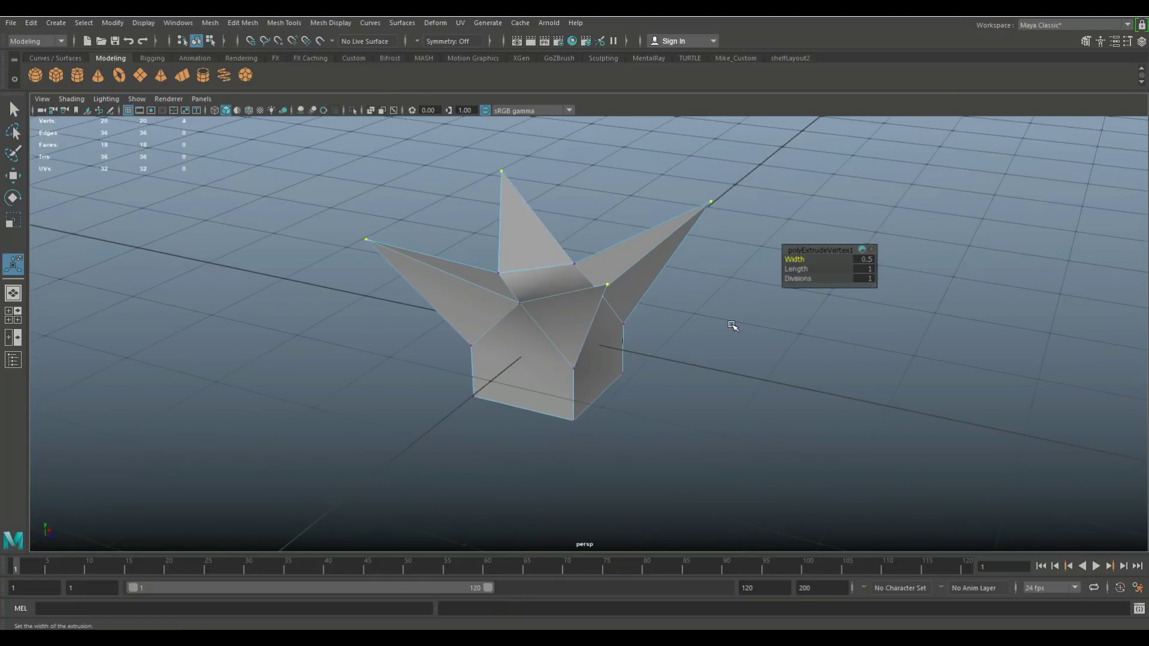
mouse_move(732, 325)
alt+mouse_down()
mouse_move(716, 367)
mouse_move(680, 405)
mouse_move(722, 384)
mouse_move(667, 382)
alt+mouse_up()
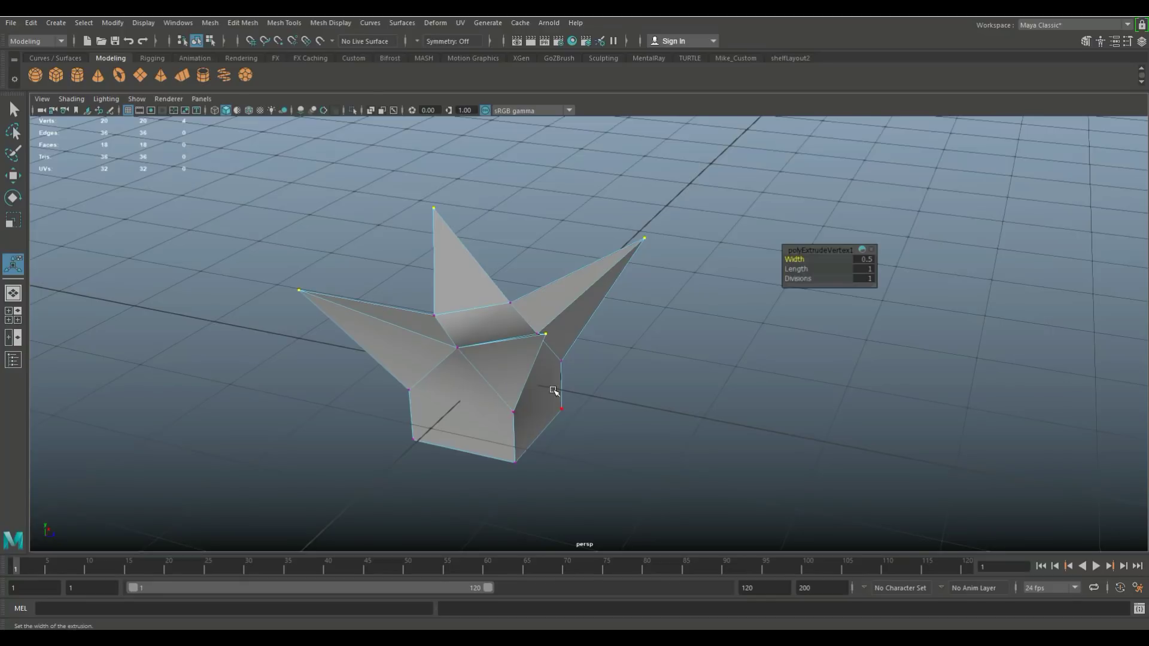
scroll(585, 406, up, 2)
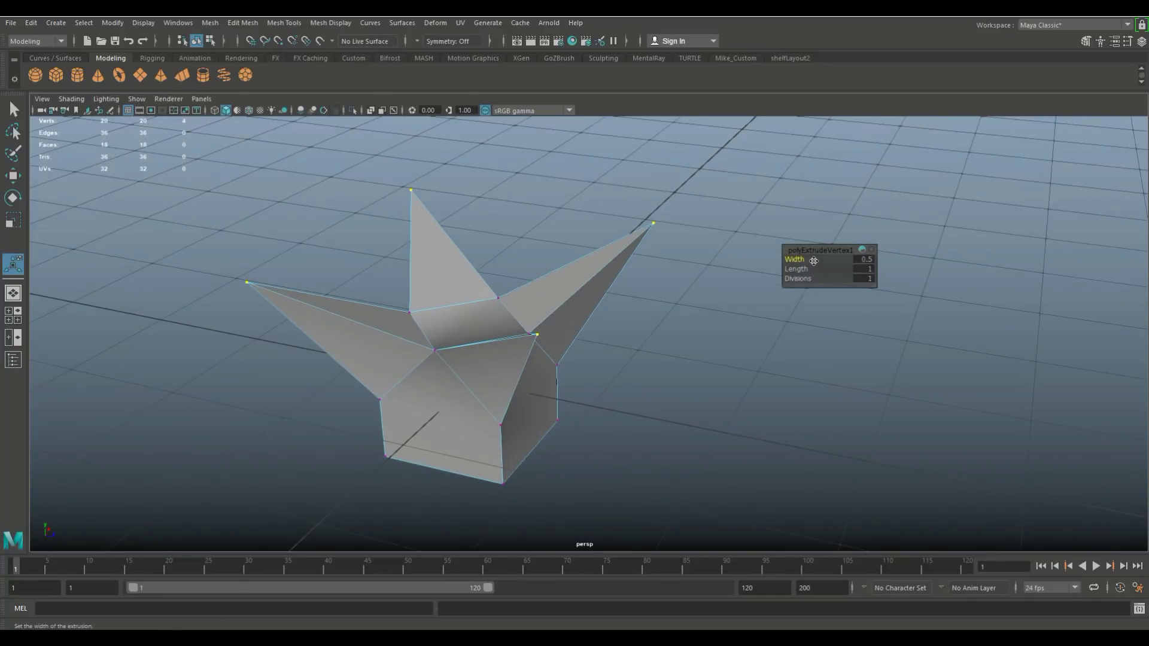
Widen the vertex extrusion so the corners become broad spikes
drag(825, 250, 735, 301)
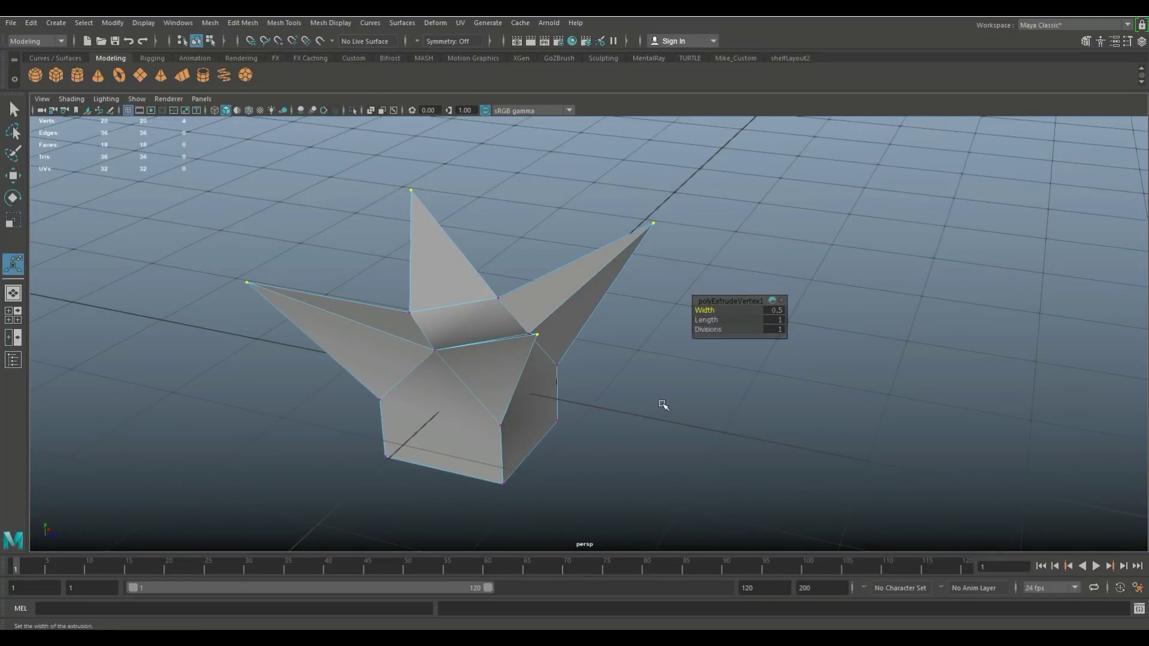
alt+middle_drag(664, 402, 718, 351)
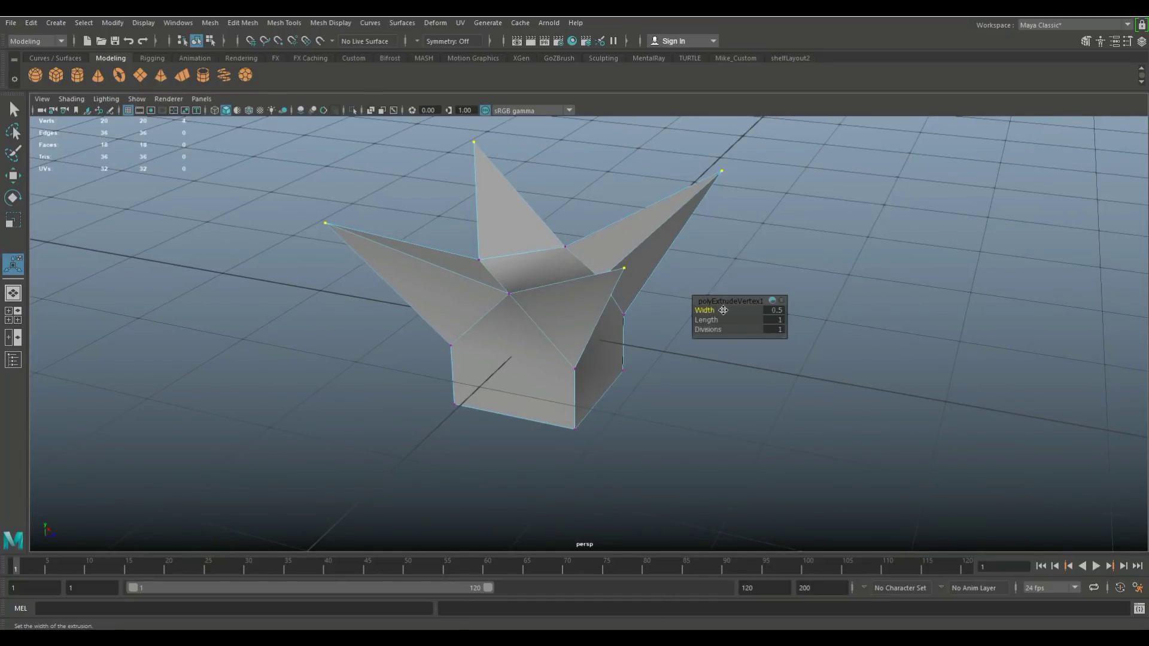
mouse_move(685, 380)
alt+mouse_down()
mouse_move(661, 380)
mouse_move(651, 404)
mouse_move(724, 351)
alt+mouse_up()
mouse_move(704, 309)
middle_down()
mouse_move(716, 309)
mouse_move(687, 314)
middle_up()
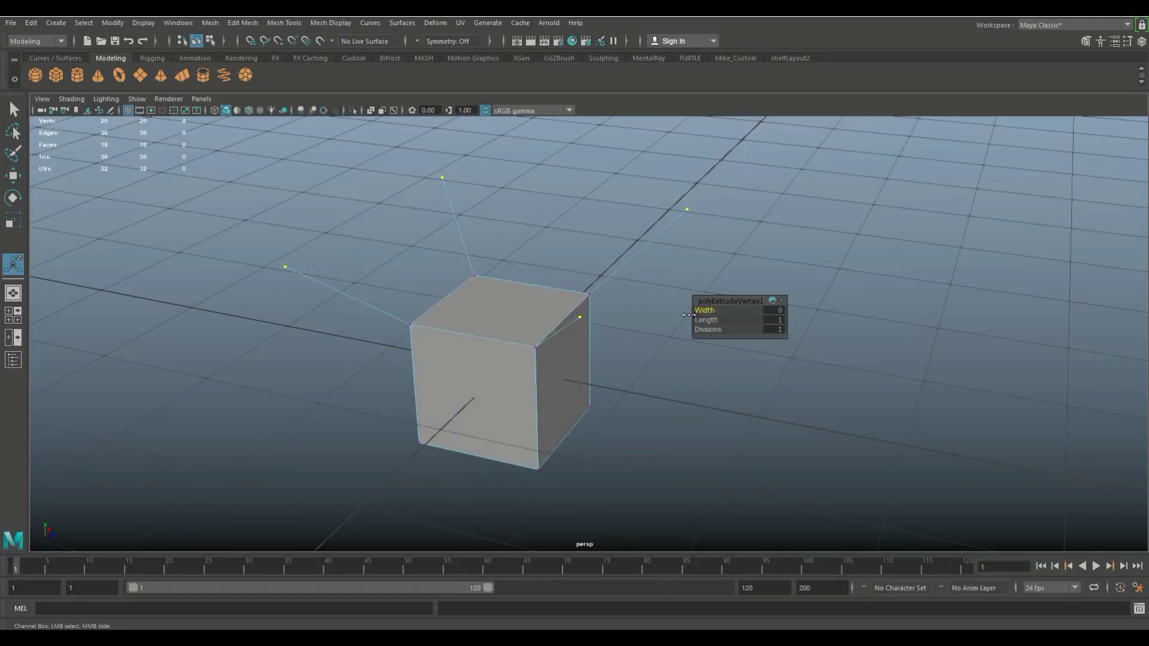
mouse_move(691, 313)
middle_down()
mouse_move(737, 317)
mouse_move(705, 310)
mouse_move(730, 324)
middle_up()
Adjust the spike length up and down, settling around 1.7
click(709, 320)
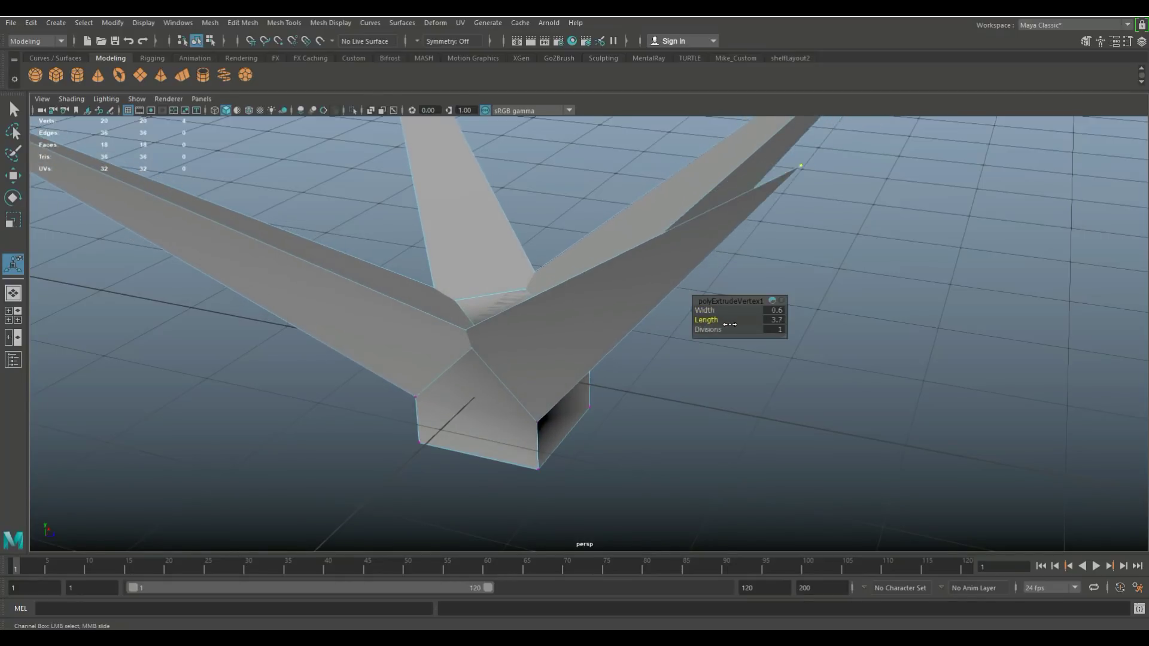
mouse_move(730, 325)
middle_down()
mouse_move(706, 329)
mouse_move(759, 322)
mouse_move(711, 333)
mouse_move(709, 321)
mouse_move(667, 411)
middle_up()
click(709, 330)
click(713, 320)
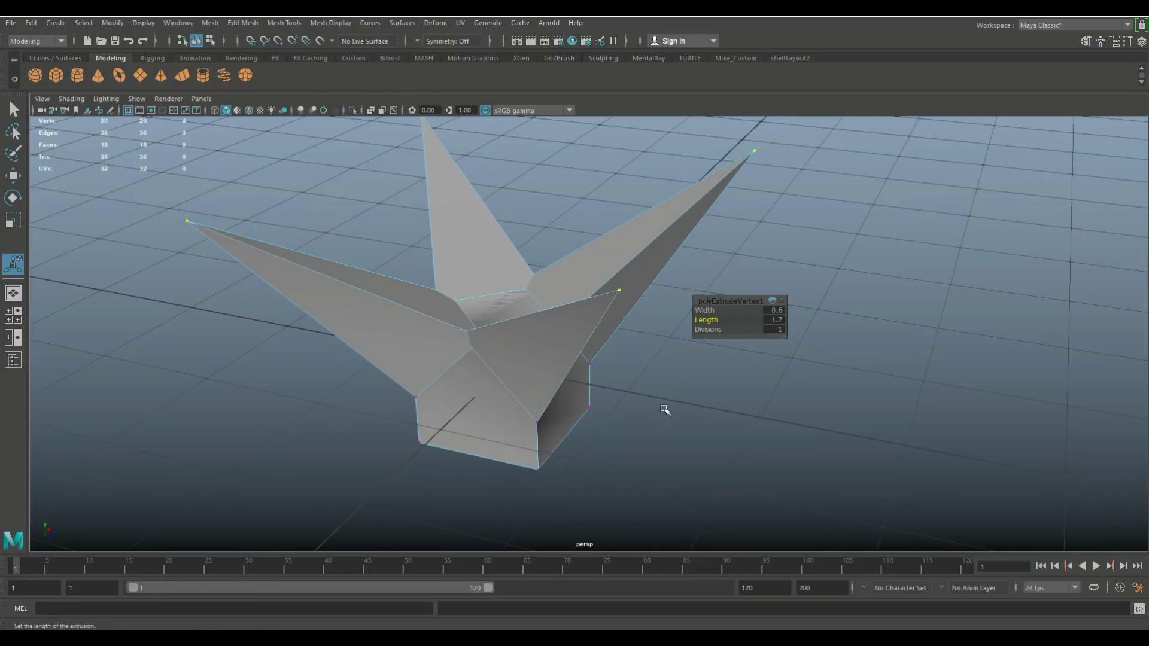
click(664, 411)
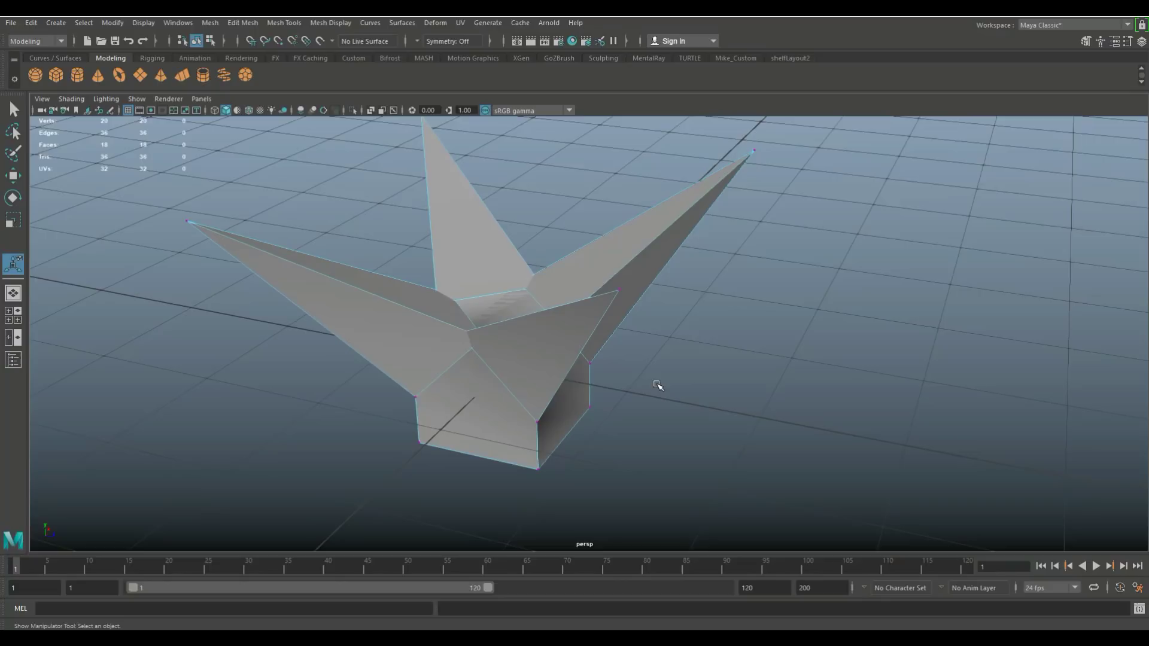
Delete the spiky mesh and create a fresh polygon cube
key(ctrl+e)
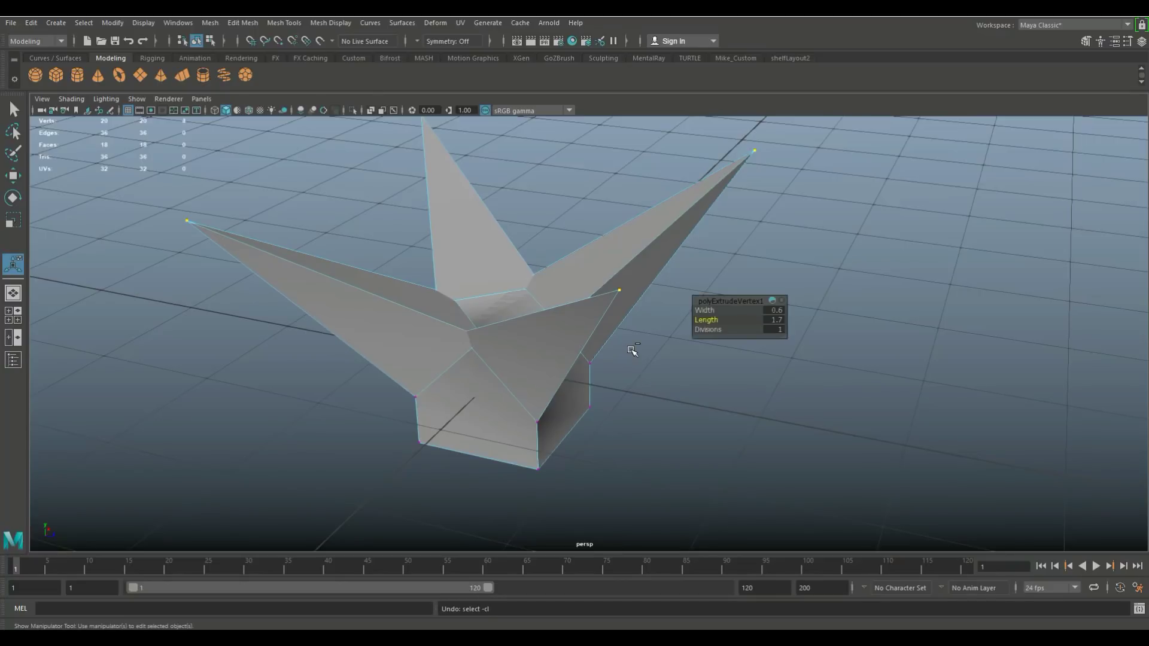
middle_drag(632, 351, 638, 378)
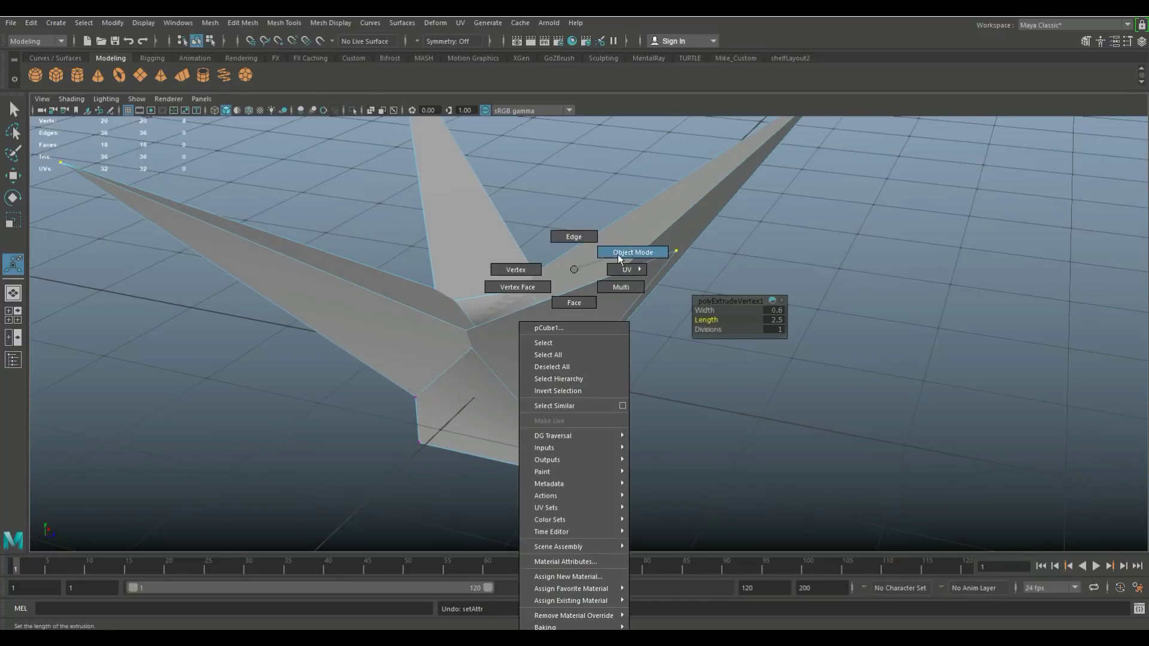
right_drag(584, 276, 618, 253)
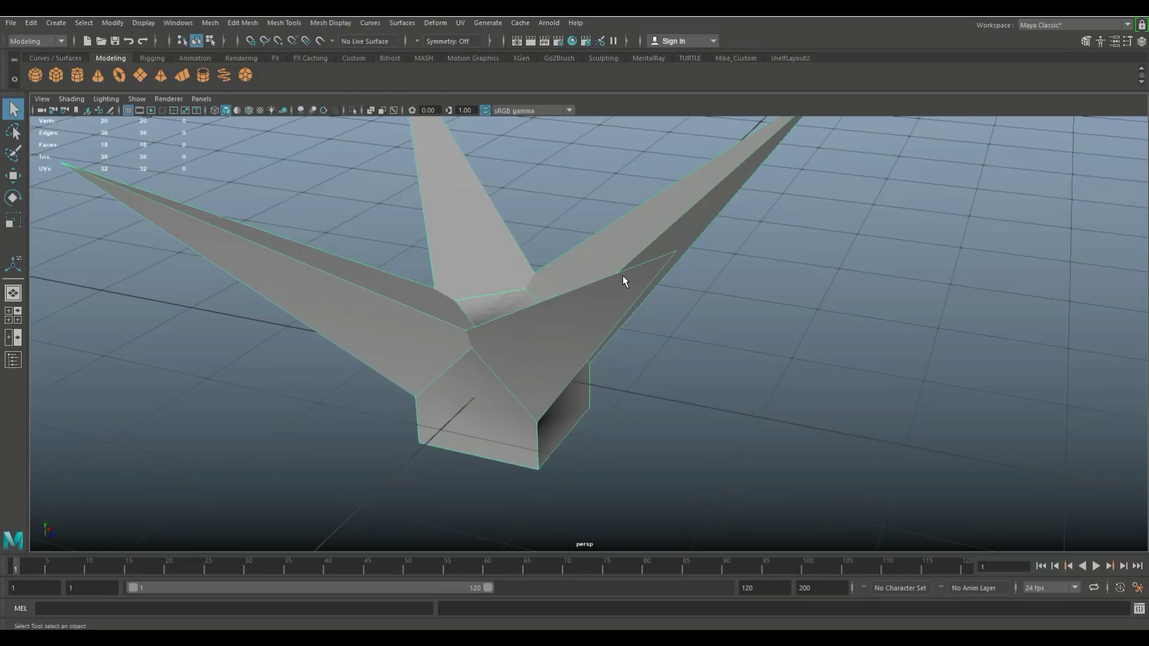
key(Delete)
click(55, 75)
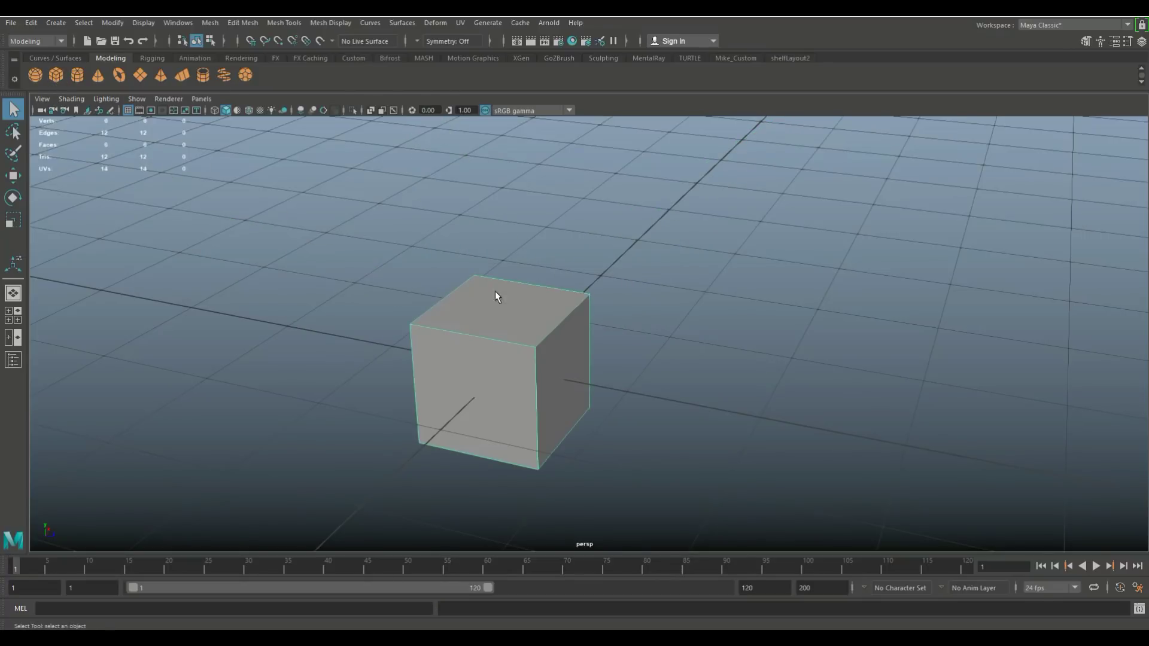
alt+right_drag(495, 291, 729, 440)
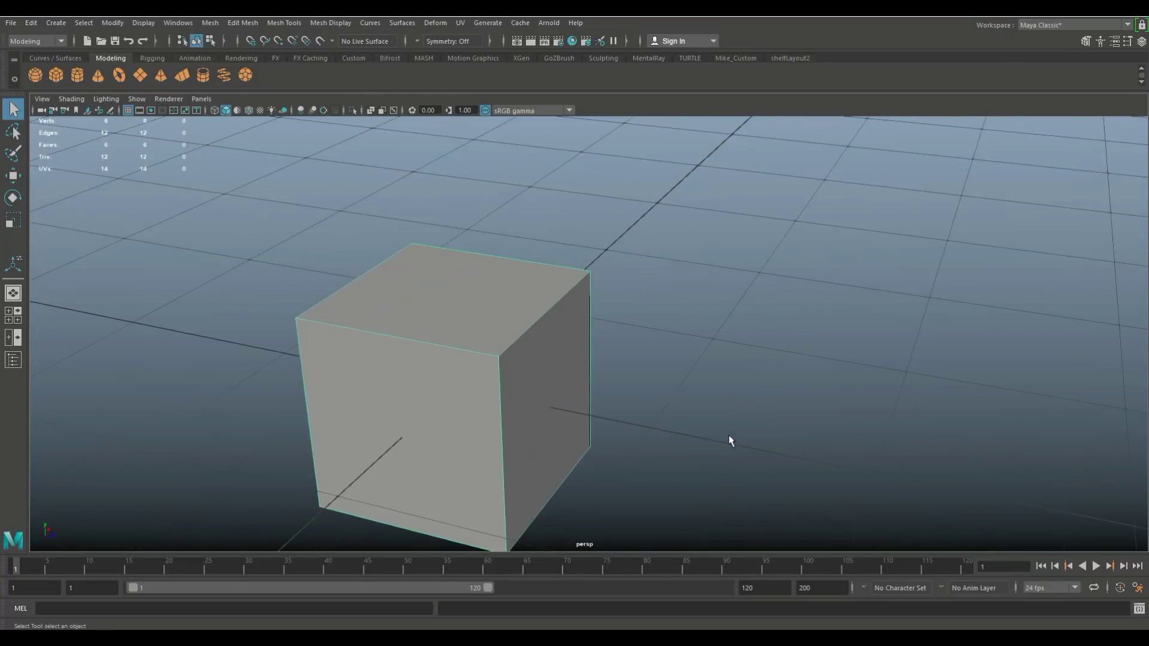
Select one of the cube's top edges in edge mode and frame the view on it
right_drag(507, 263, 505, 239)
click(511, 261)
key(ctrl+z)
key(ctrl+z)
key(ctrl+z)
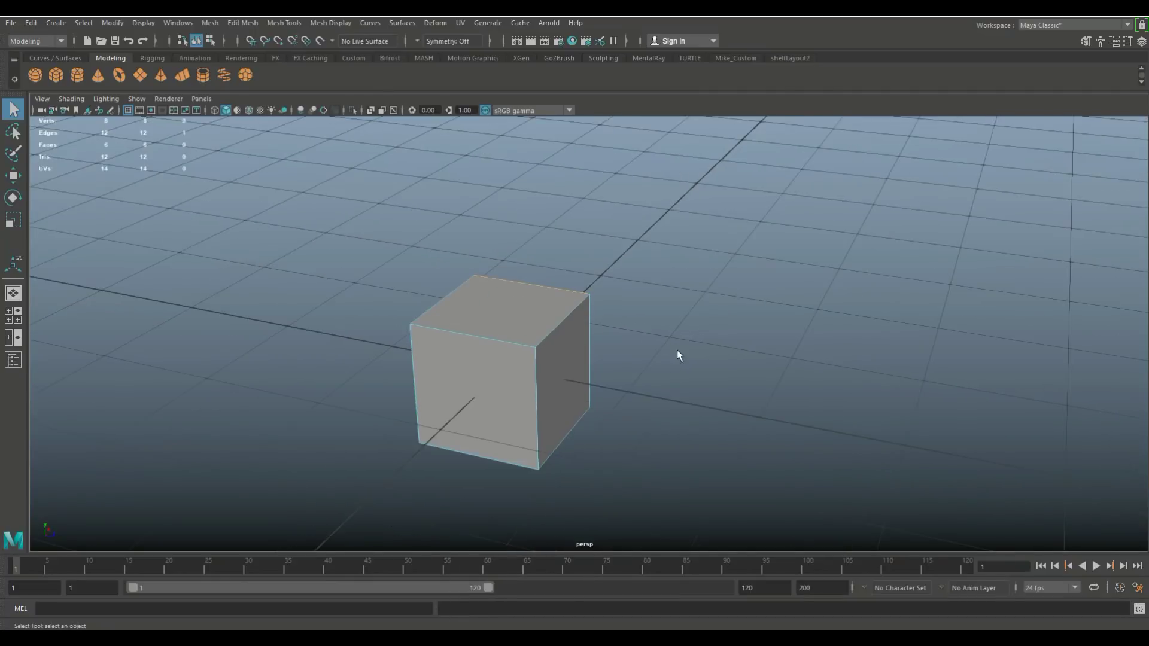
alt+right_drag(690, 380, 829, 443)
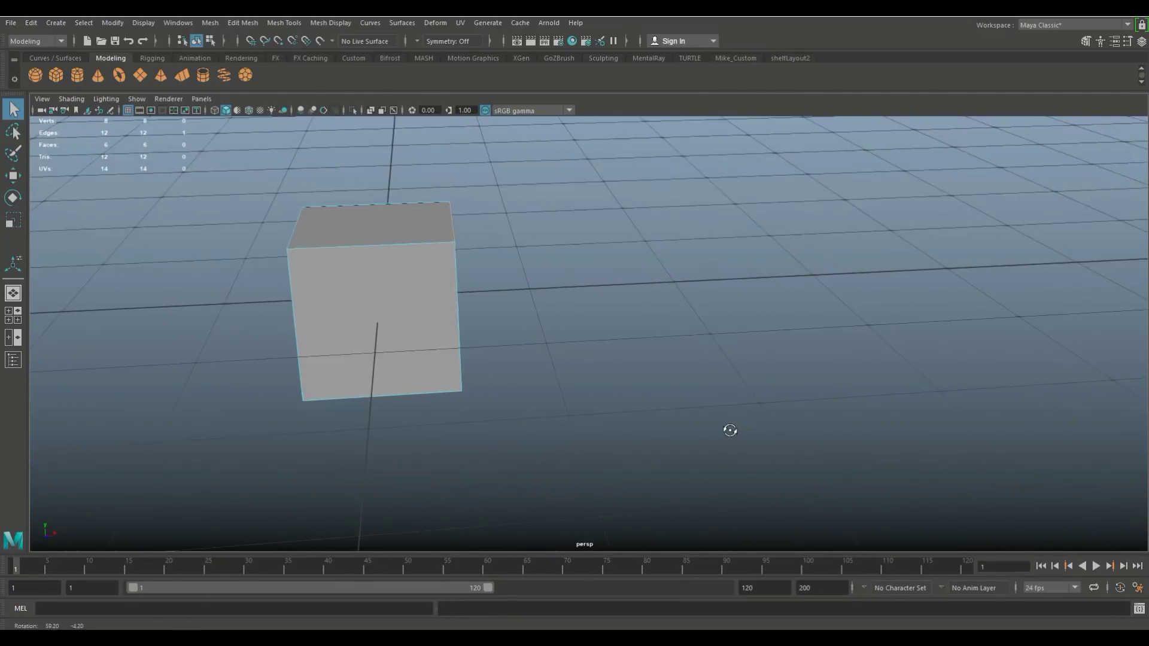
alt+drag(822, 439, 716, 415)
mouse_move(715, 416)
alt+middle_down()
mouse_move(801, 432)
mouse_move(802, 447)
alt+middle_up()
scroll(775, 452, up, 2)
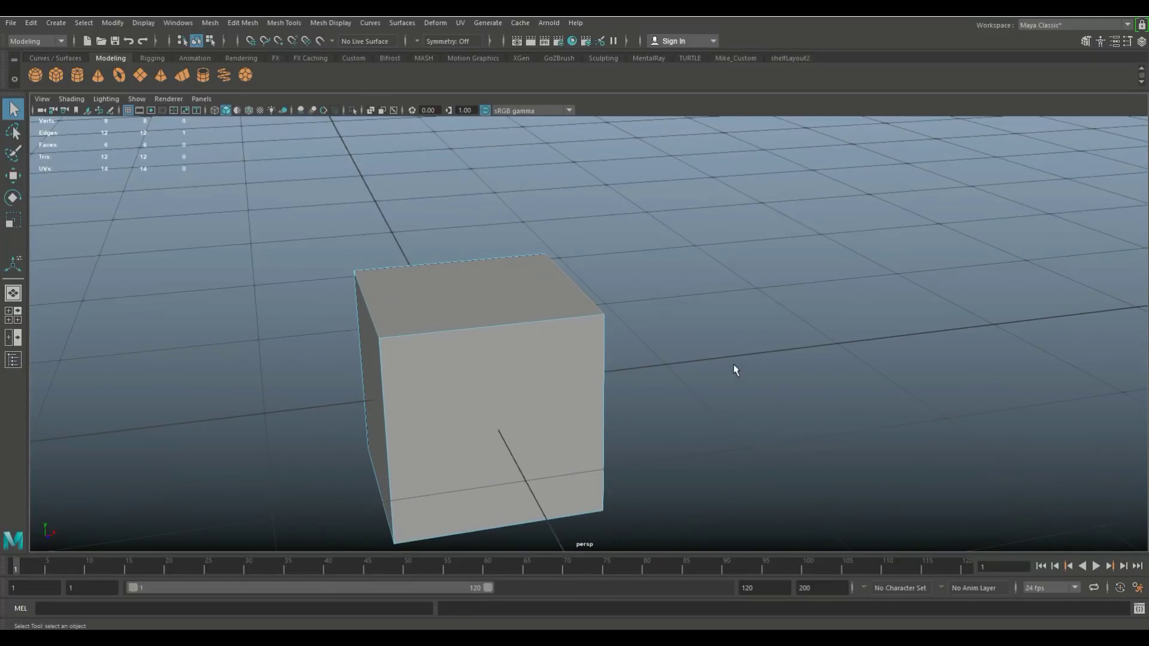
mouse_move(734, 369)
alt+mouse_down()
mouse_move(710, 329)
mouse_move(710, 356)
mouse_move(691, 345)
alt+mouse_up()
alt+middle_drag(690, 350, 692, 389)
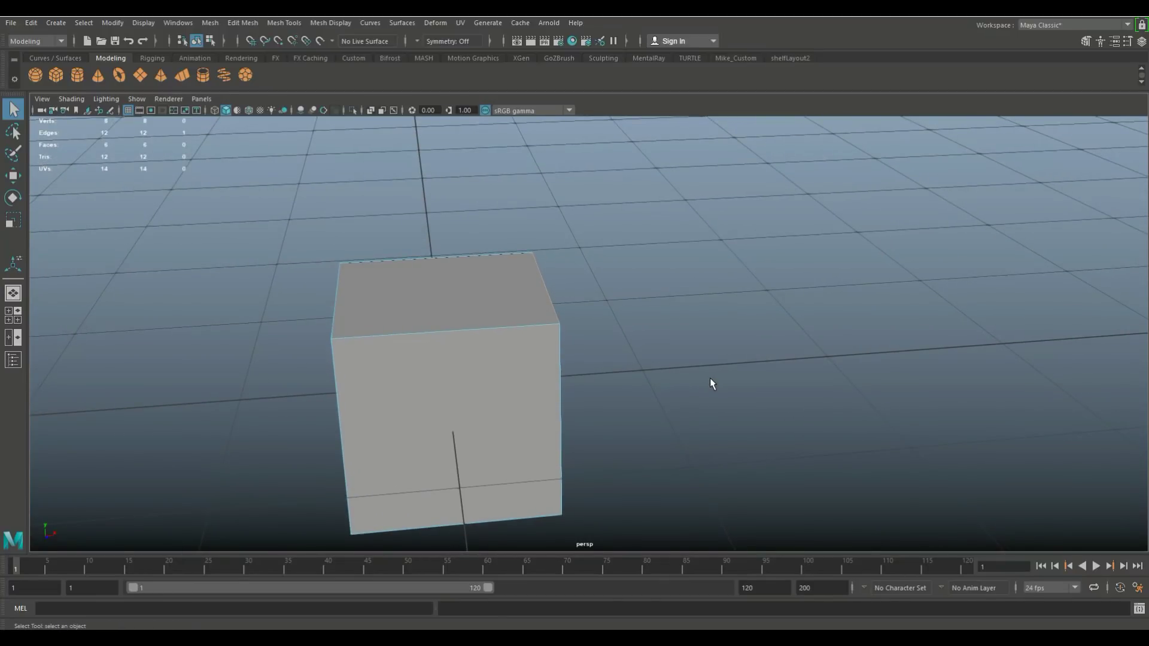
Extrude the top edge outward into a long flap and adjust its divisions
key(ctrl+e)
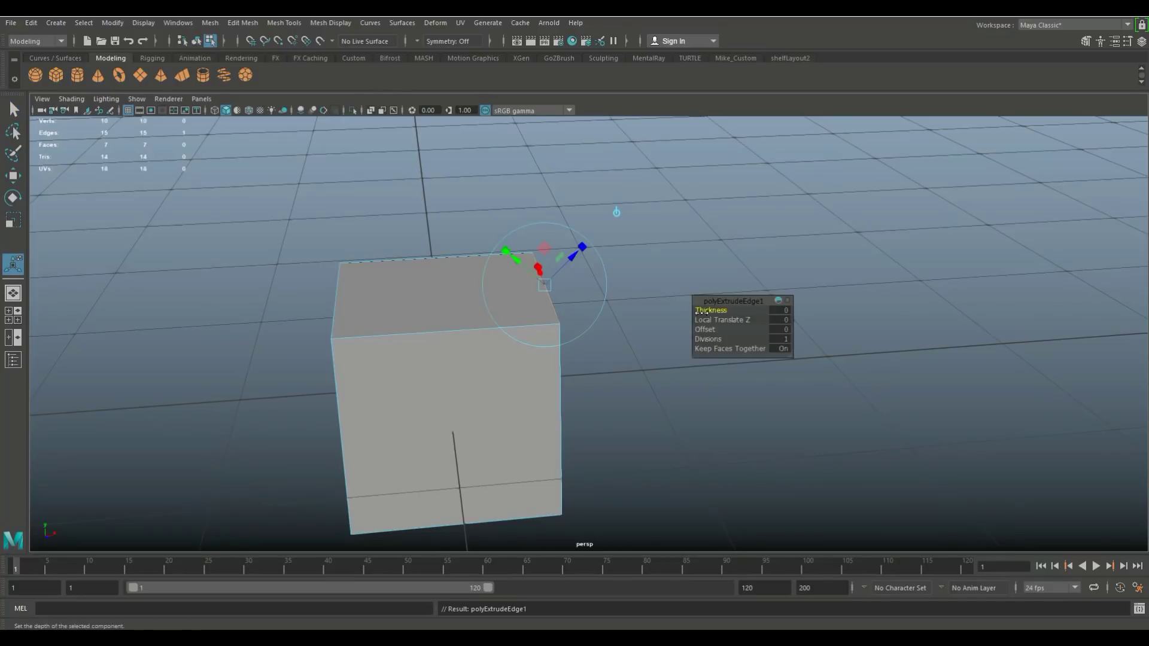
drag(546, 287, 770, 238)
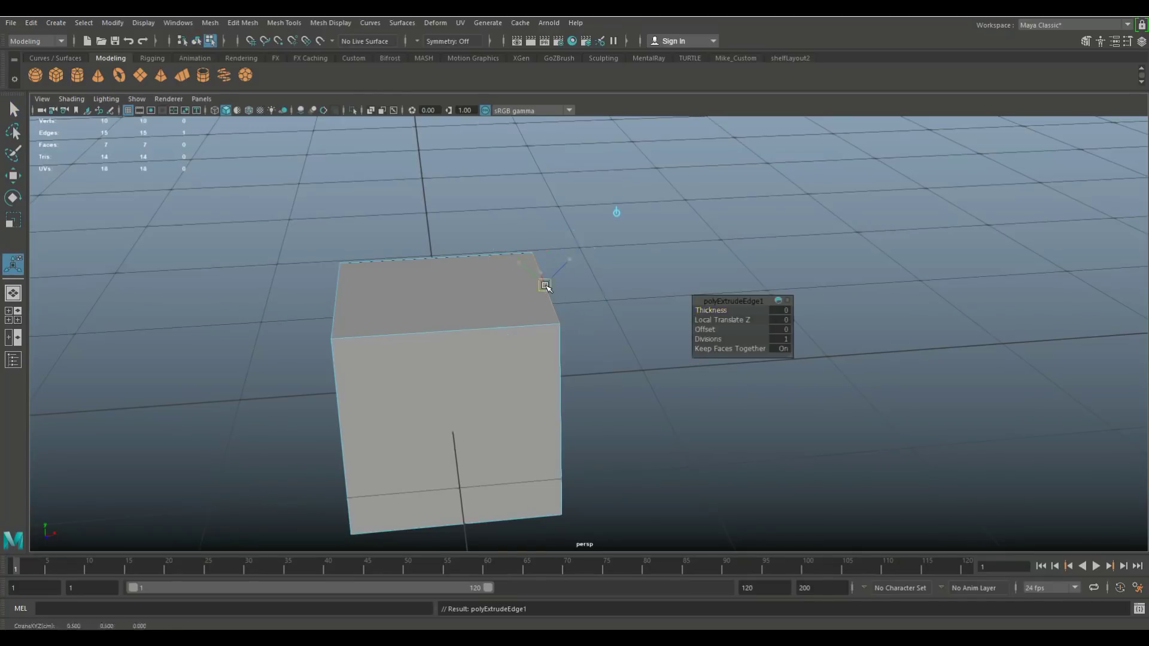
mouse_move(662, 444)
alt+mouse_down()
mouse_move(831, 493)
mouse_move(705, 462)
mouse_move(649, 385)
mouse_move(588, 340)
mouse_move(495, 356)
mouse_move(495, 431)
mouse_move(623, 431)
mouse_move(664, 449)
mouse_move(556, 449)
alt+mouse_up()
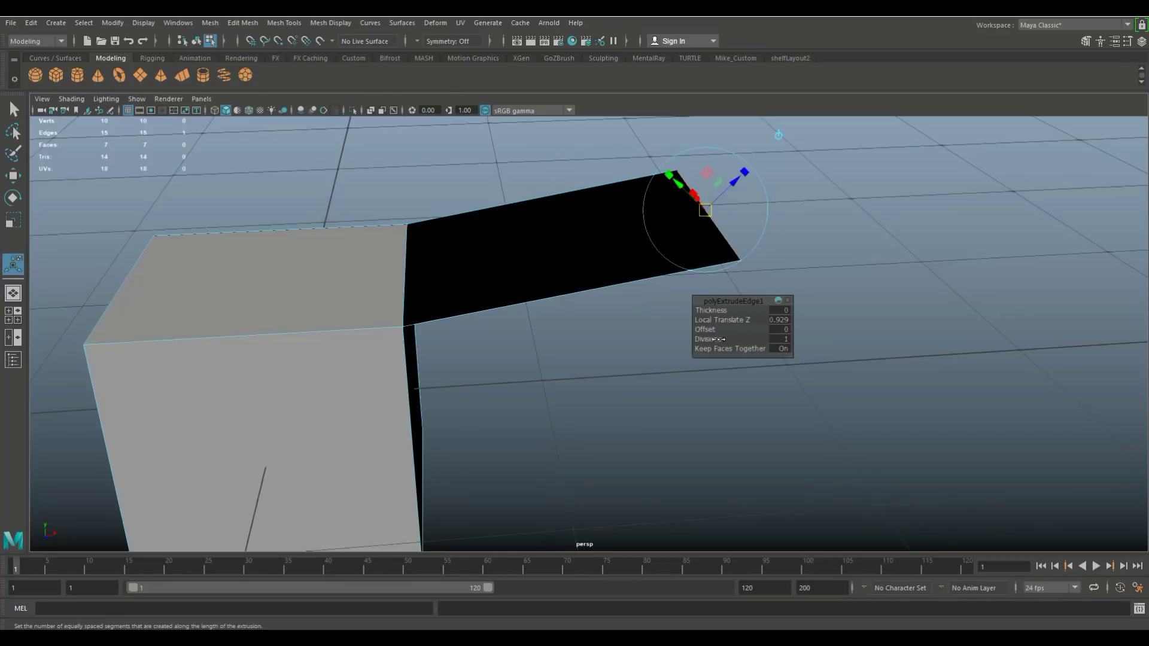
click(710, 339)
mouse_move(716, 340)
middle_down()
mouse_move(738, 343)
mouse_move(619, 340)
mouse_move(584, 407)
middle_up()
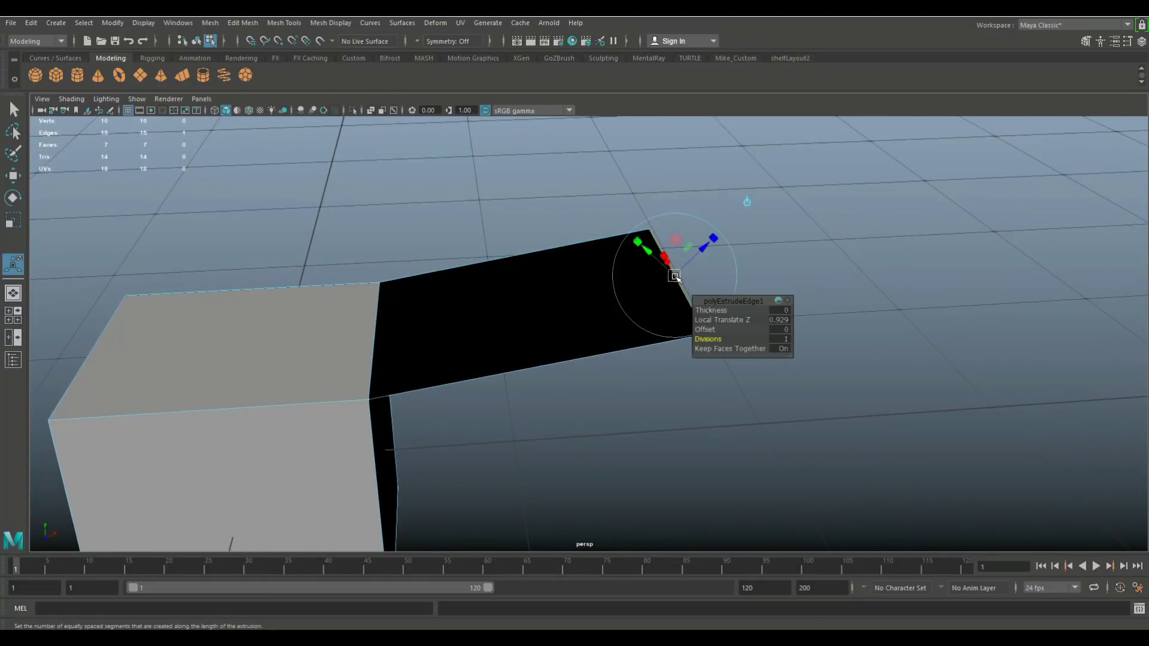
key(ctrl+e)
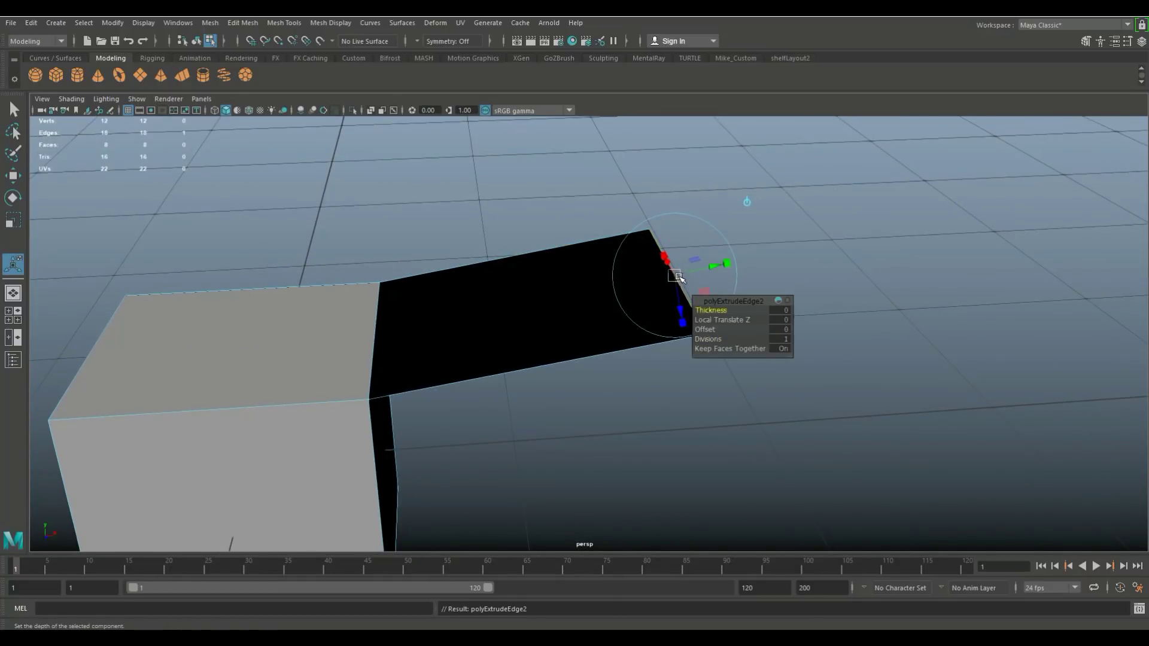
Chain several more edge extrusions into bent faces pulled left and right
drag(675, 276, 455, 224)
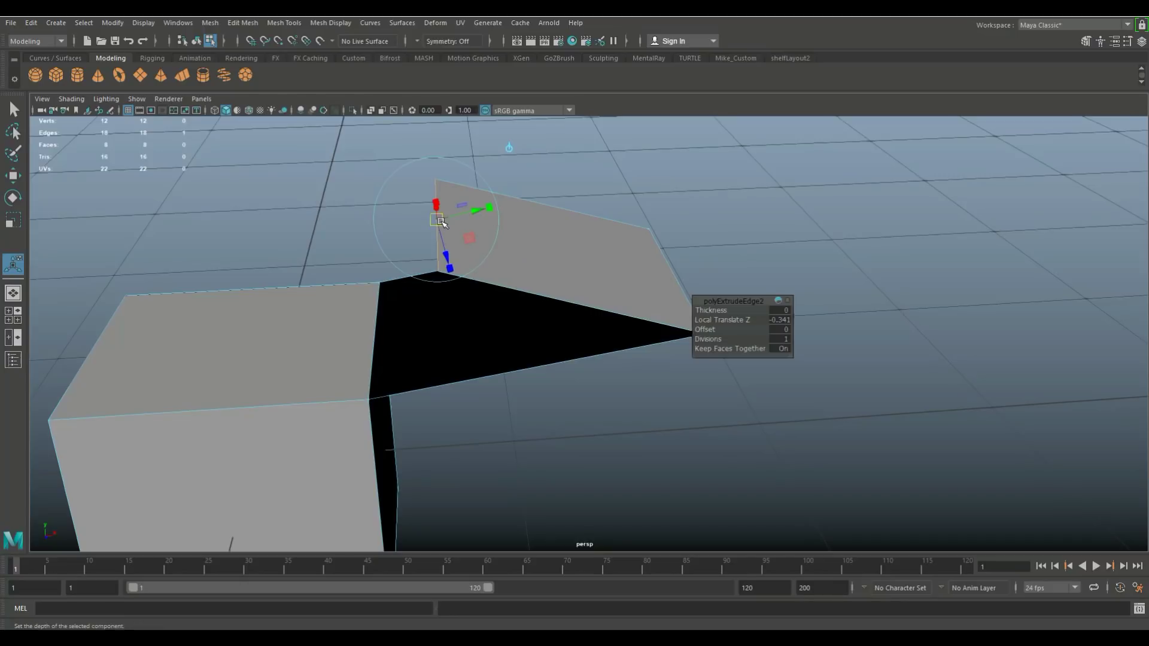
key(ctrl+e)
key(ctrl+e)
mouse_move(456, 223)
mouse_down()
mouse_move(937, 180)
mouse_move(907, 122)
mouse_up()
key(ctrl+e)
mouse_move(384, 141)
mouse_down()
mouse_move(297, 229)
mouse_move(120, 238)
mouse_move(79, 188)
mouse_up()
key(ctrl+e)
Extrude another edge and split its face into 3 segments
click(377, 341)
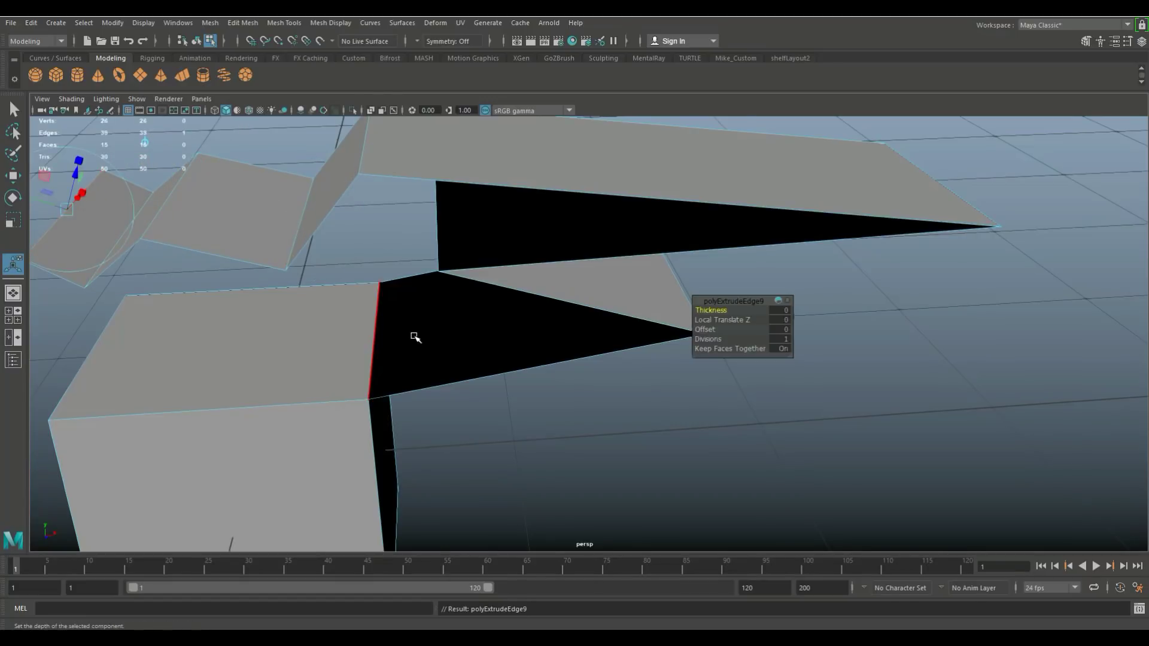
scroll(414, 339, down, 3)
key(ctrl+e)
alt+drag(415, 338, 494, 359)
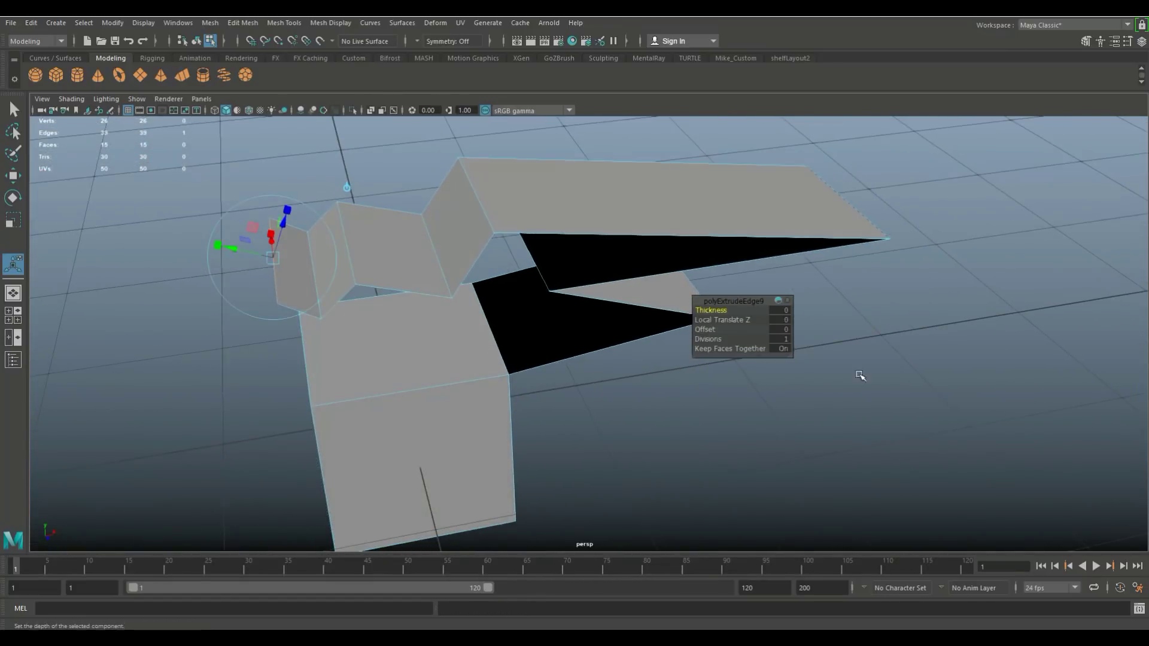
click(703, 339)
middle_drag(704, 340, 724, 339)
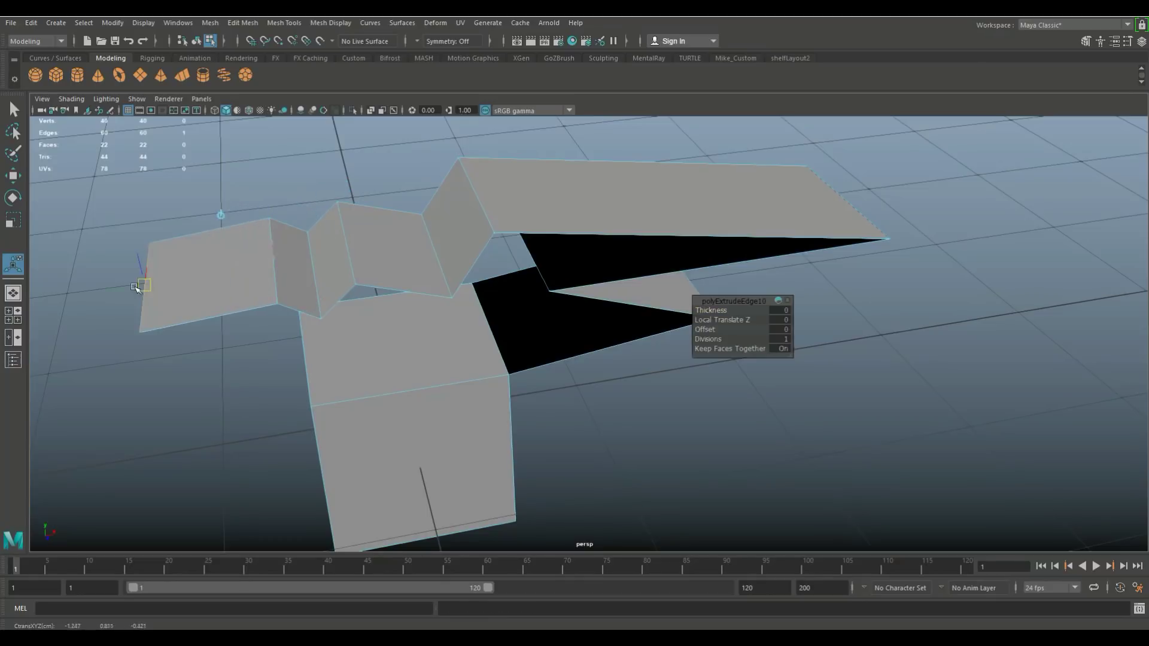
Extrude a further strip leftward and split it into 8 segments
shift+drag(271, 257, 103, 295)
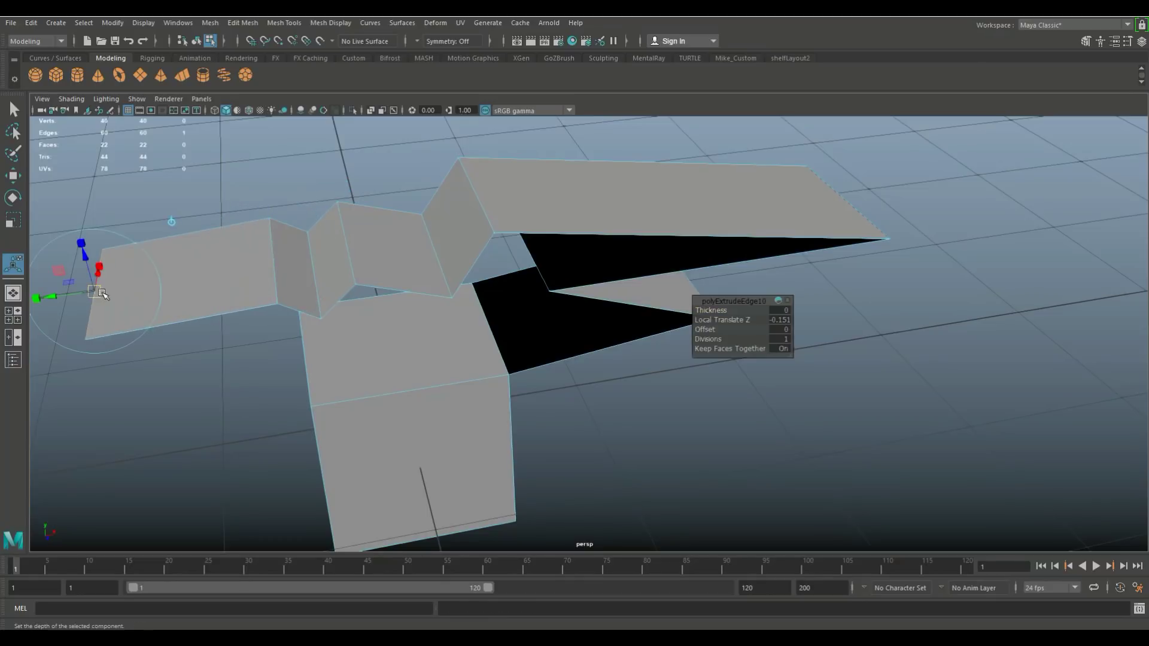
click(708, 339)
middle_drag(707, 340, 727, 338)
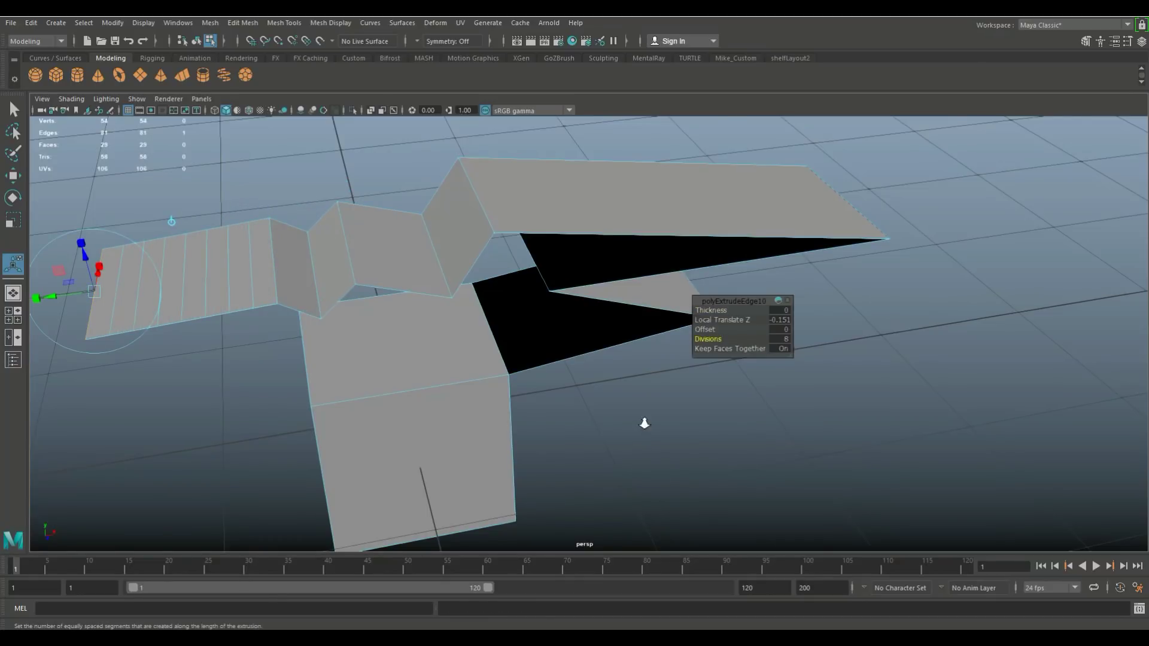
mouse_move(645, 425)
alt+mouse_down()
mouse_move(736, 416)
mouse_move(637, 267)
alt+mouse_up()
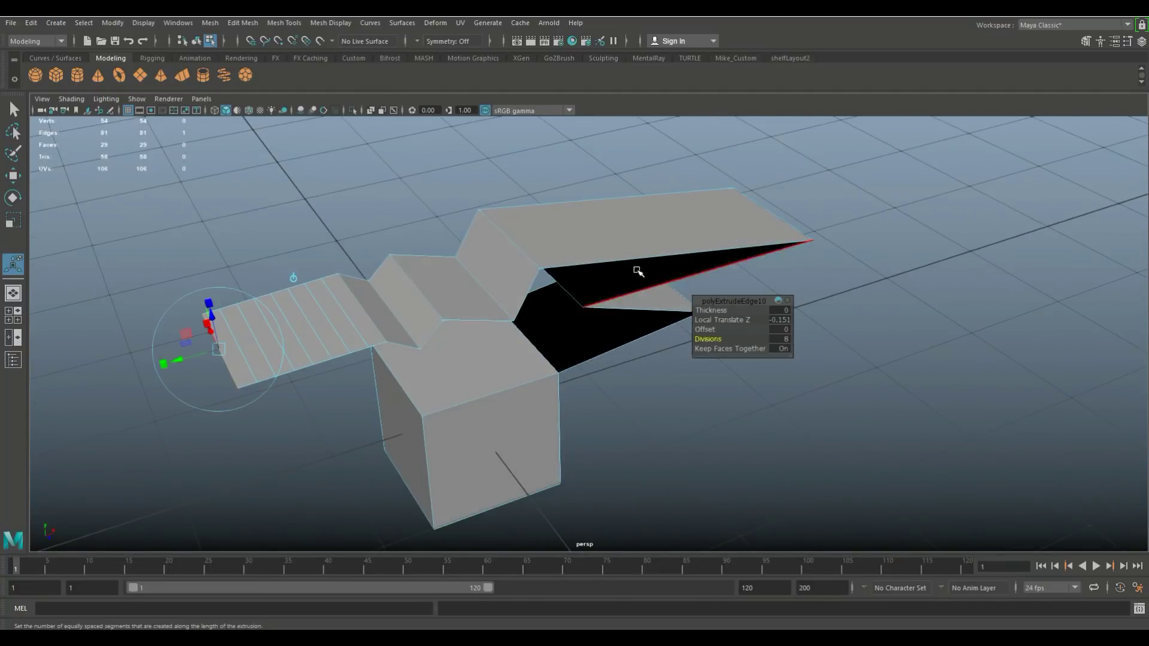
right_drag(617, 230, 673, 216)
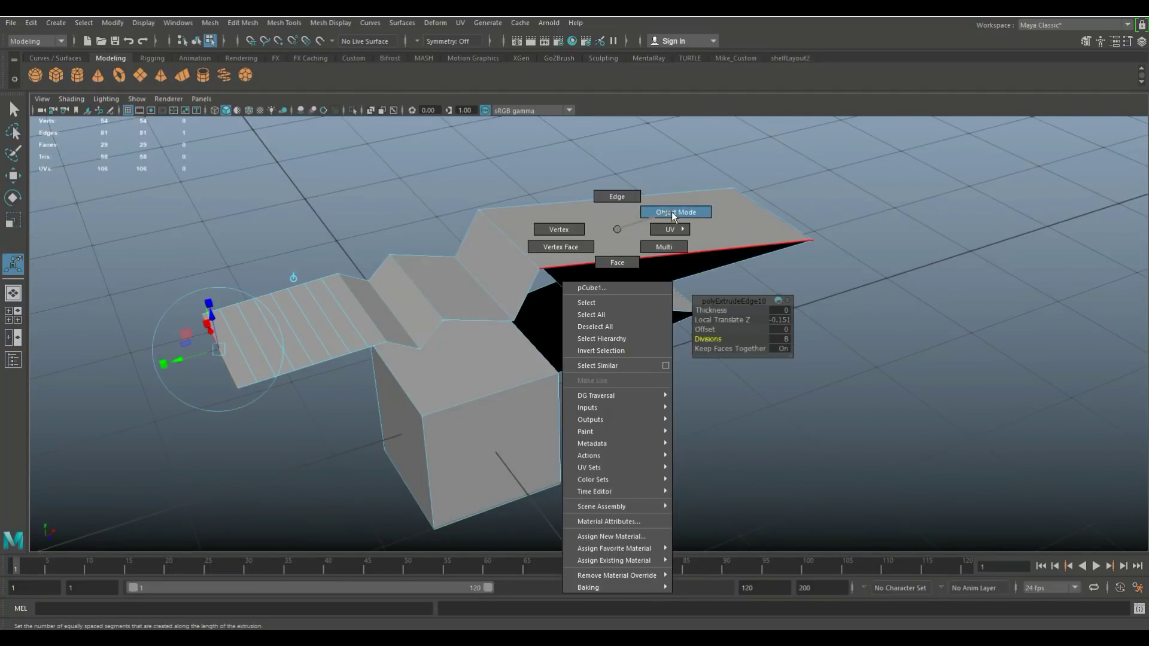
Delete the edge-extruded mesh and create a fresh polygon cube
right_drag(673, 216, 673, 216)
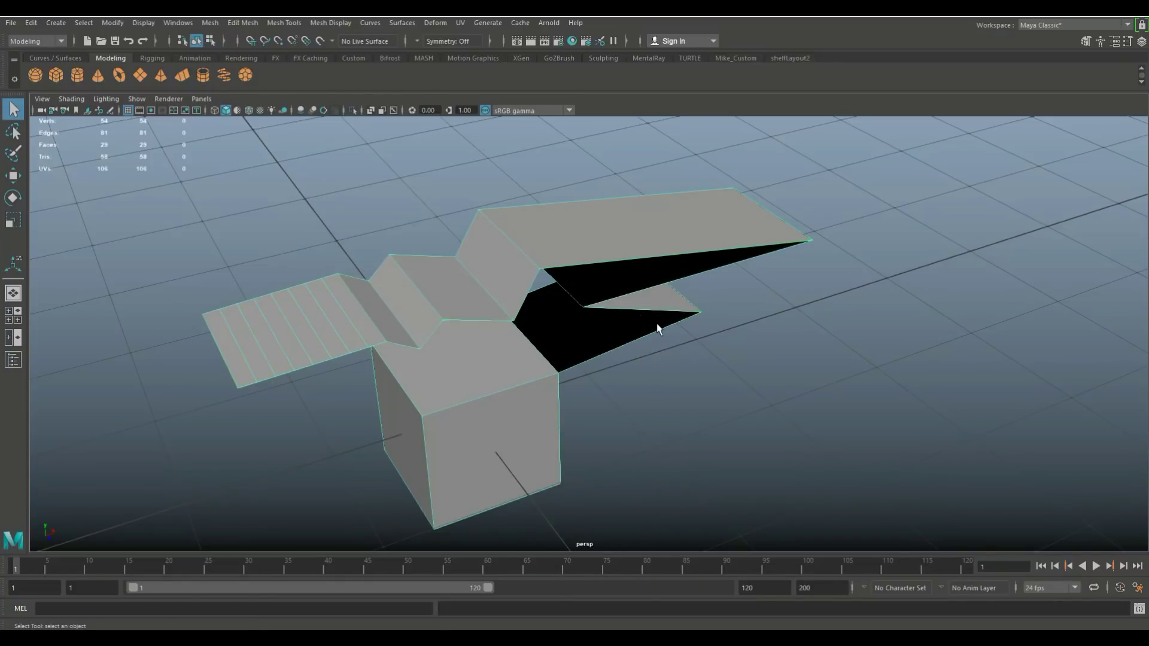
key(Delete)
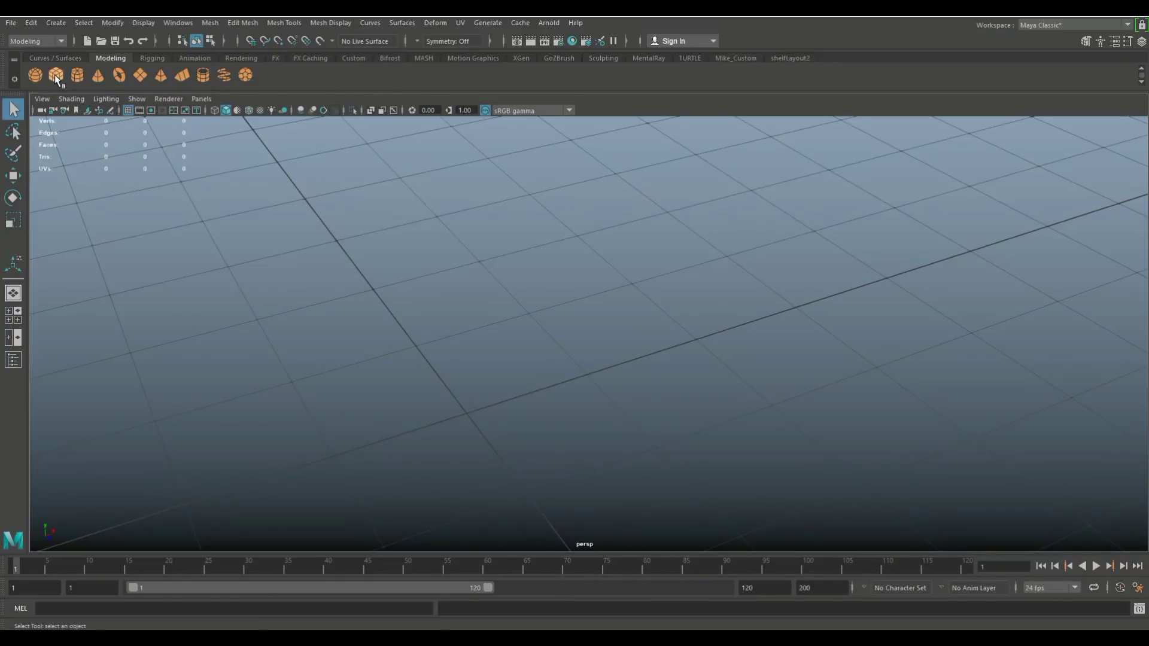
click(56, 76)
Select four side faces of the cube in face mode and start extruding them
right_drag(445, 337, 461, 321)
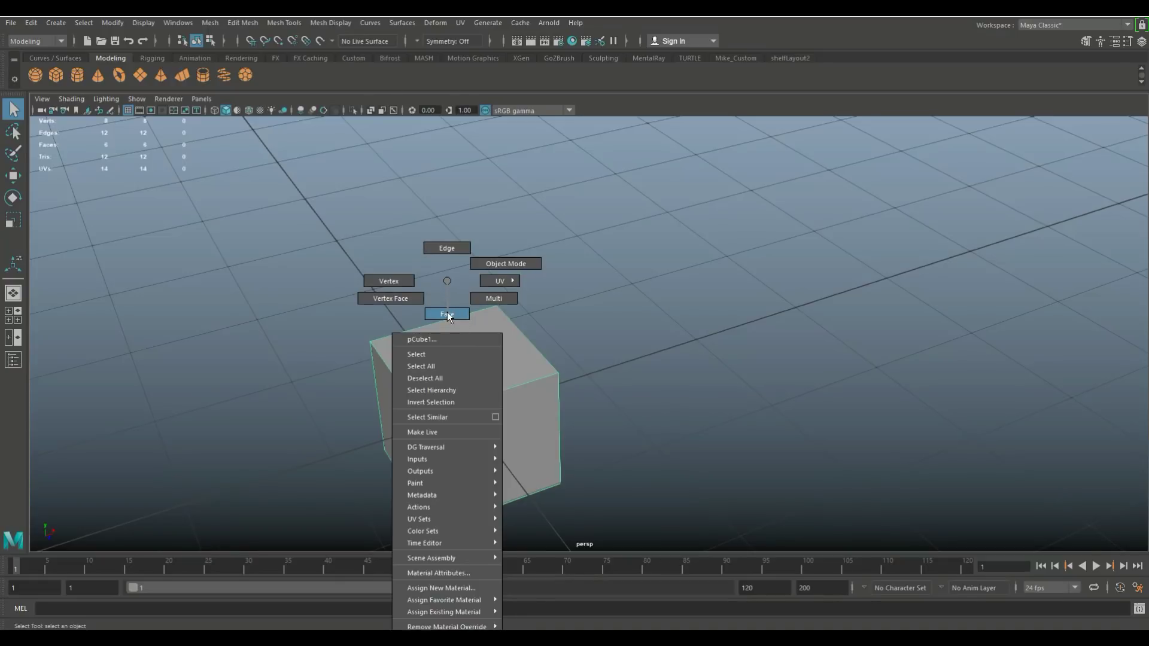
click(447, 313)
click(522, 434)
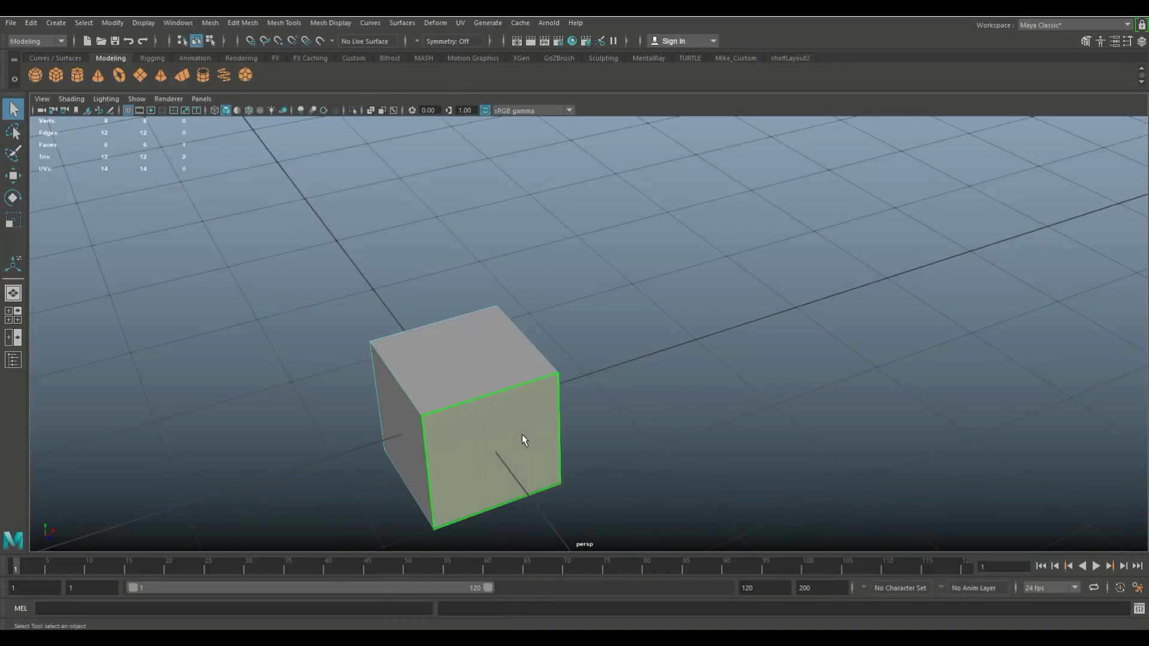
scroll(523, 434, down, 3)
mouse_move(526, 434)
alt+mouse_down()
mouse_move(636, 441)
mouse_move(653, 417)
alt+mouse_up()
shift+click(595, 380)
mouse_move(549, 398)
alt+mouse_down()
mouse_move(617, 431)
mouse_move(619, 315)
alt+mouse_up()
shift+click(618, 315)
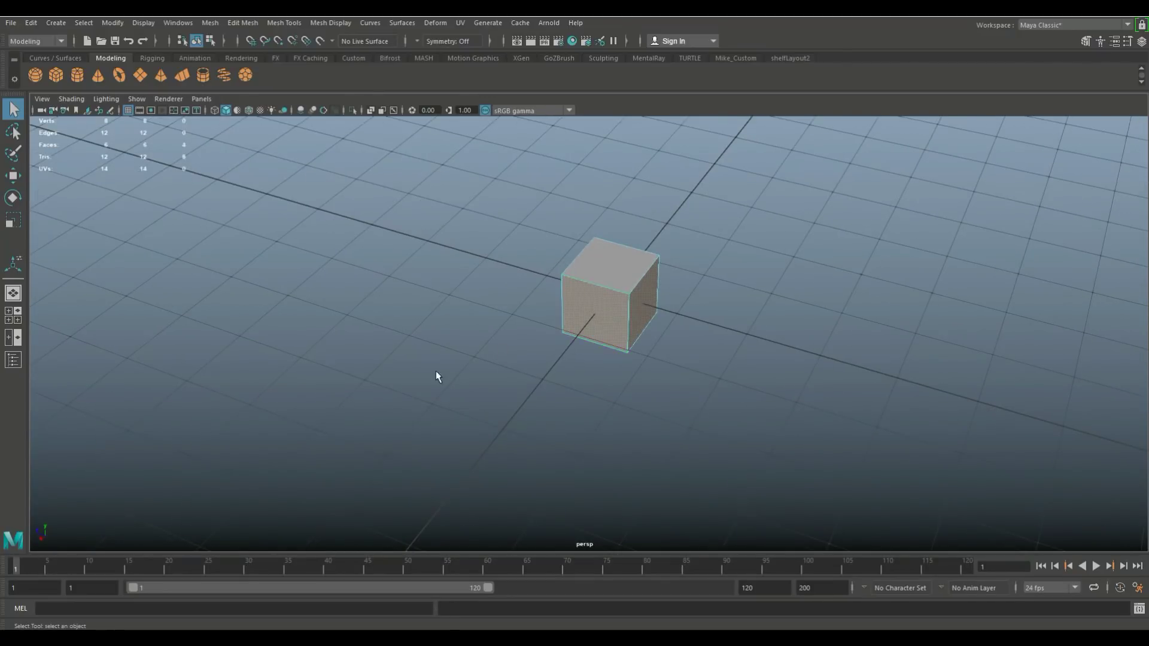
mouse_move(435, 370)
alt+mouse_down()
mouse_move(647, 379)
mouse_move(674, 362)
alt+mouse_up()
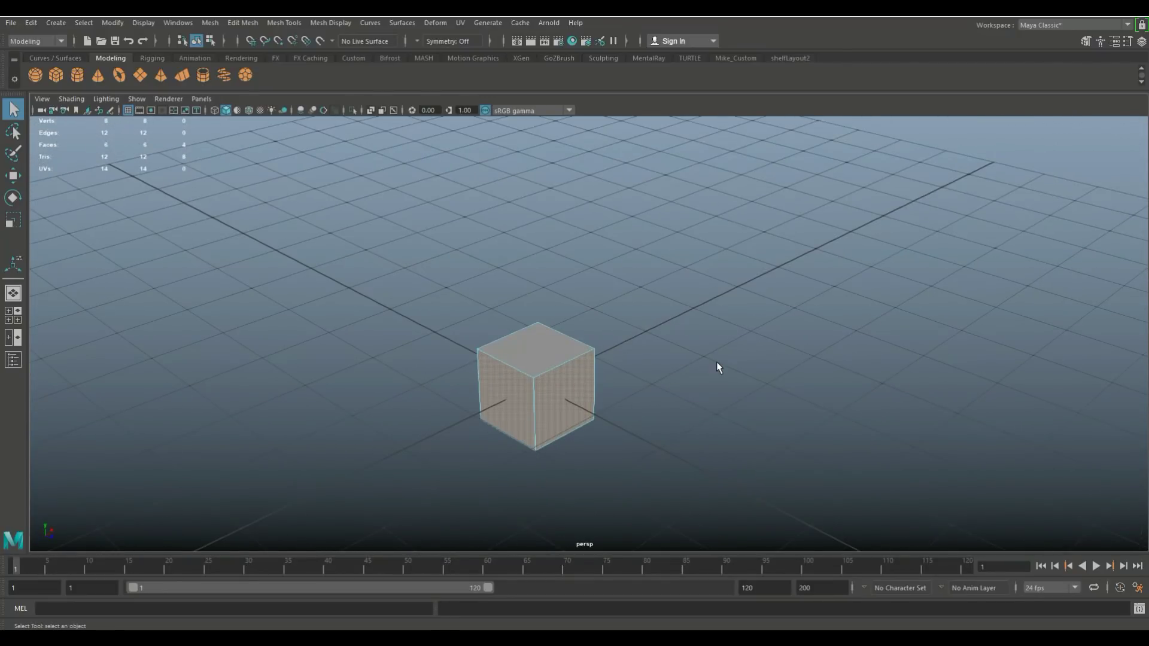
key(ctrl+e)
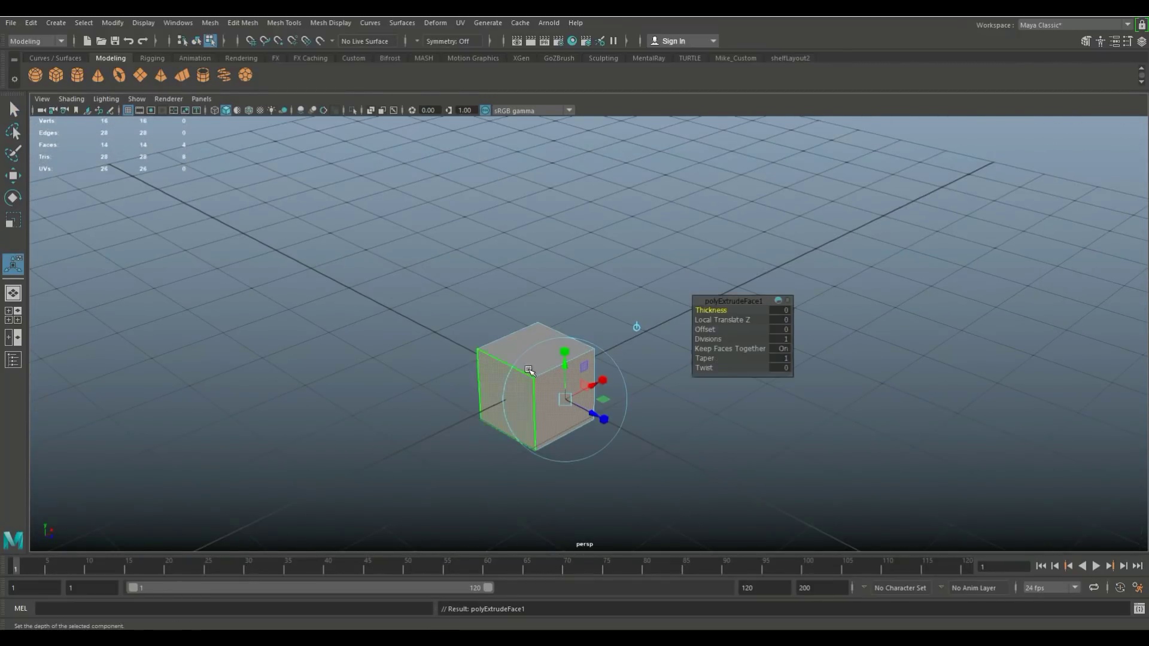
Turn Keep Faces Together off and extrude the faces apart into separate arms
alt+drag(513, 206, 475, 212)
mouse_move(475, 213)
alt+right_down()
mouse_move(615, 257)
mouse_move(580, 318)
mouse_move(620, 264)
alt+right_up()
mouse_move(621, 264)
alt+mouse_down()
mouse_move(645, 312)
mouse_move(635, 340)
alt+mouse_up()
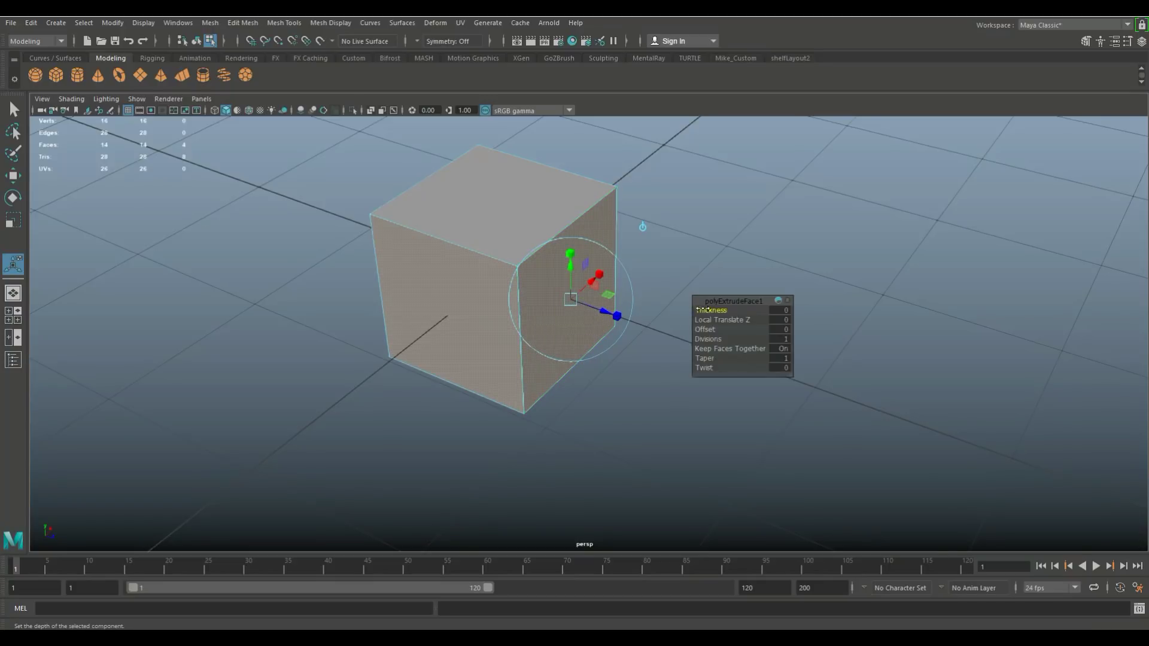
drag(701, 310, 710, 310)
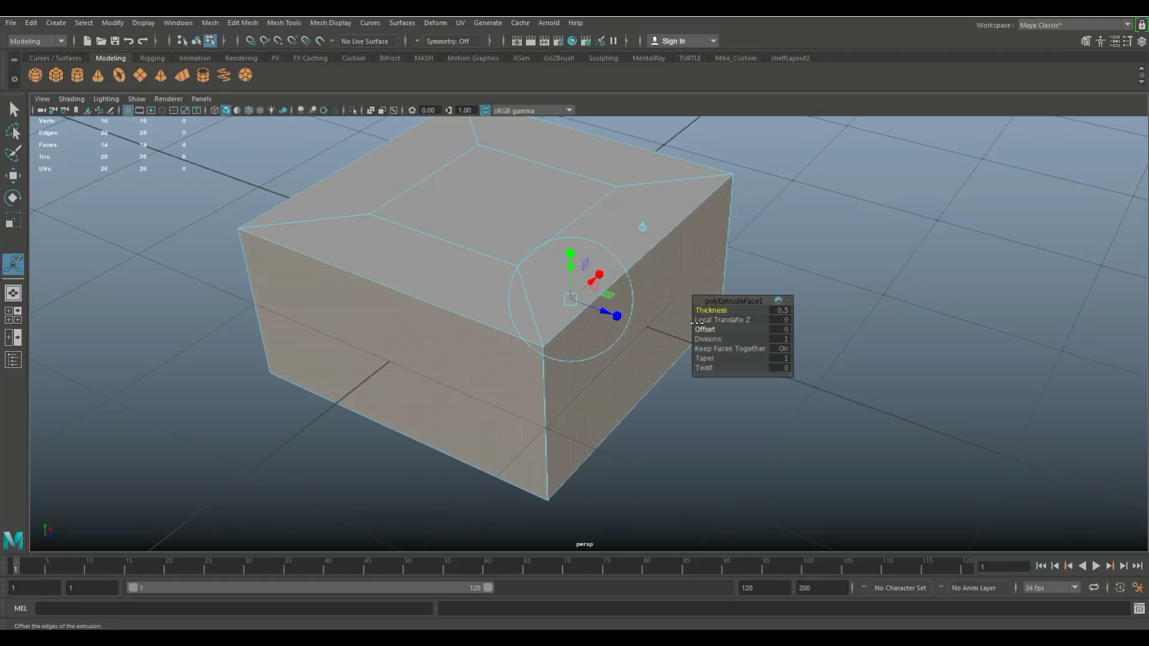
key(ctrl+z)
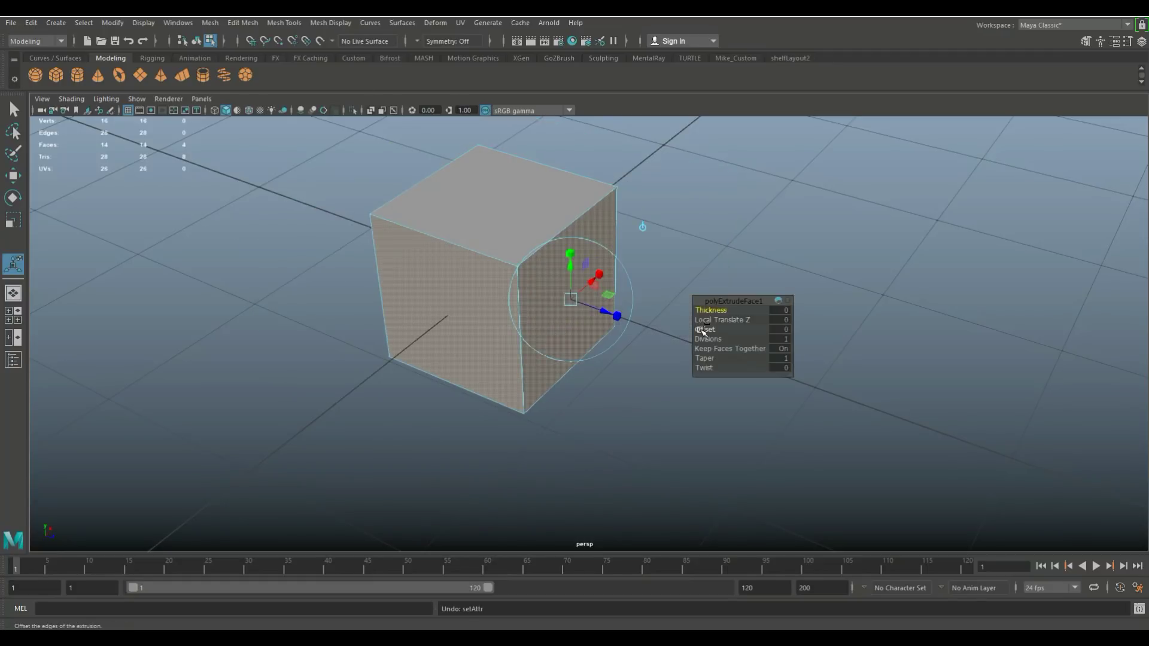
click(778, 351)
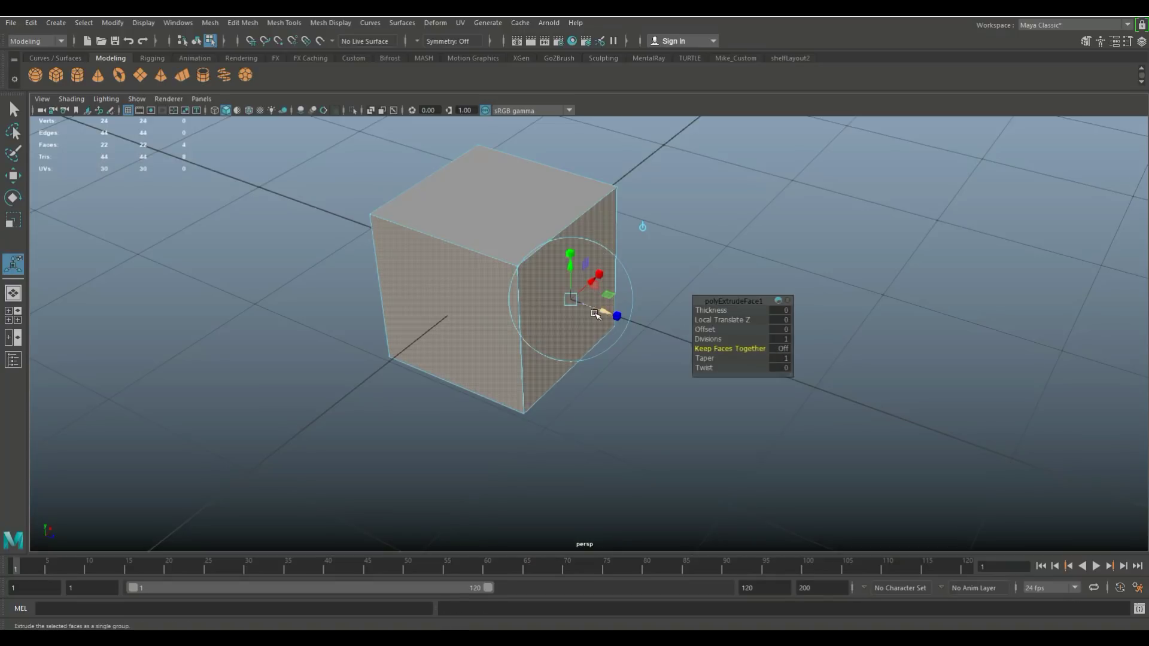
click(709, 310)
mouse_move(709, 310)
middle_down()
mouse_move(727, 310)
mouse_move(711, 312)
middle_up()
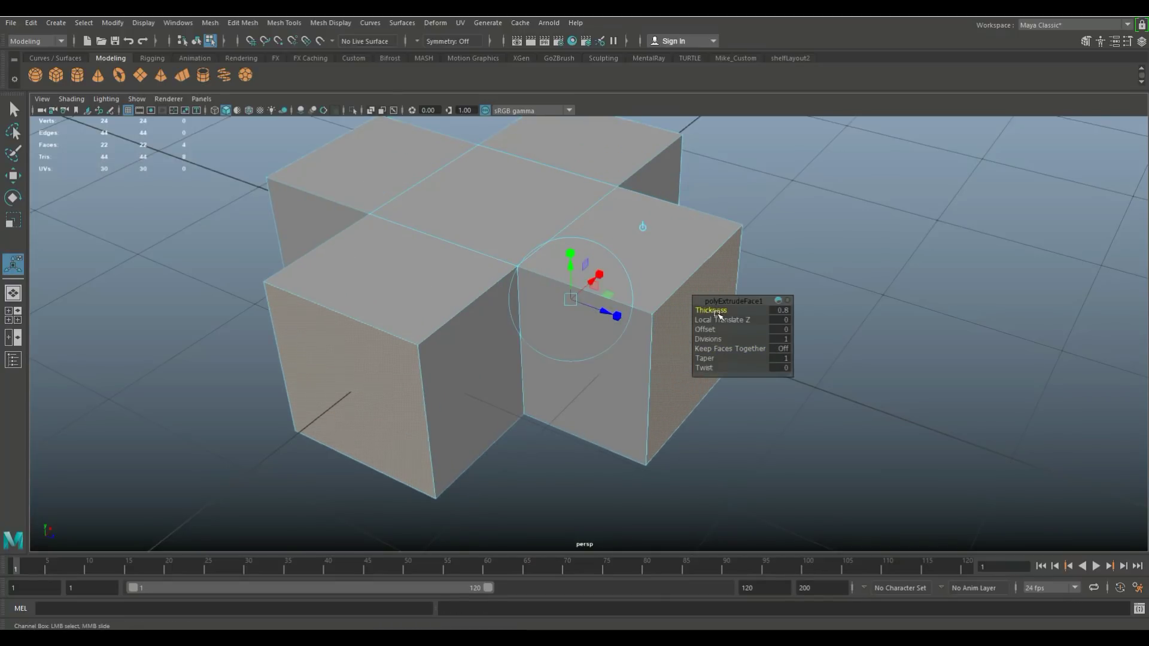
Try taper and twist on the arms, then undo back to flat faces
click(711, 359)
middle_drag(712, 359, 717, 368)
click(709, 368)
key(ctrl+z)
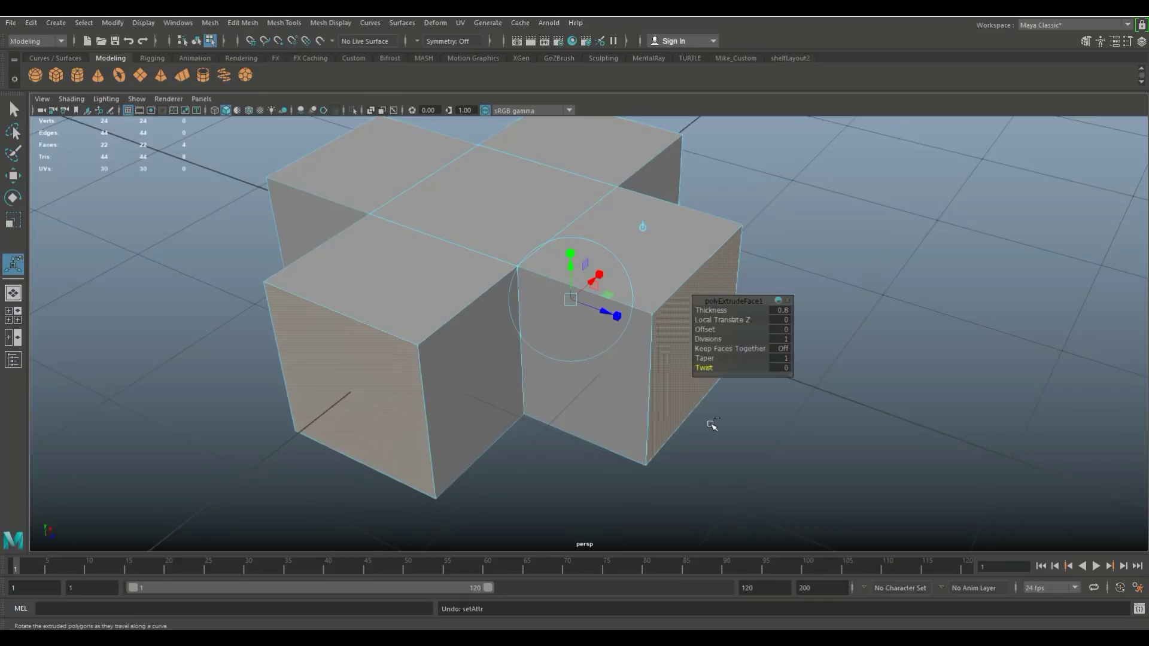
key(ctrl+z)
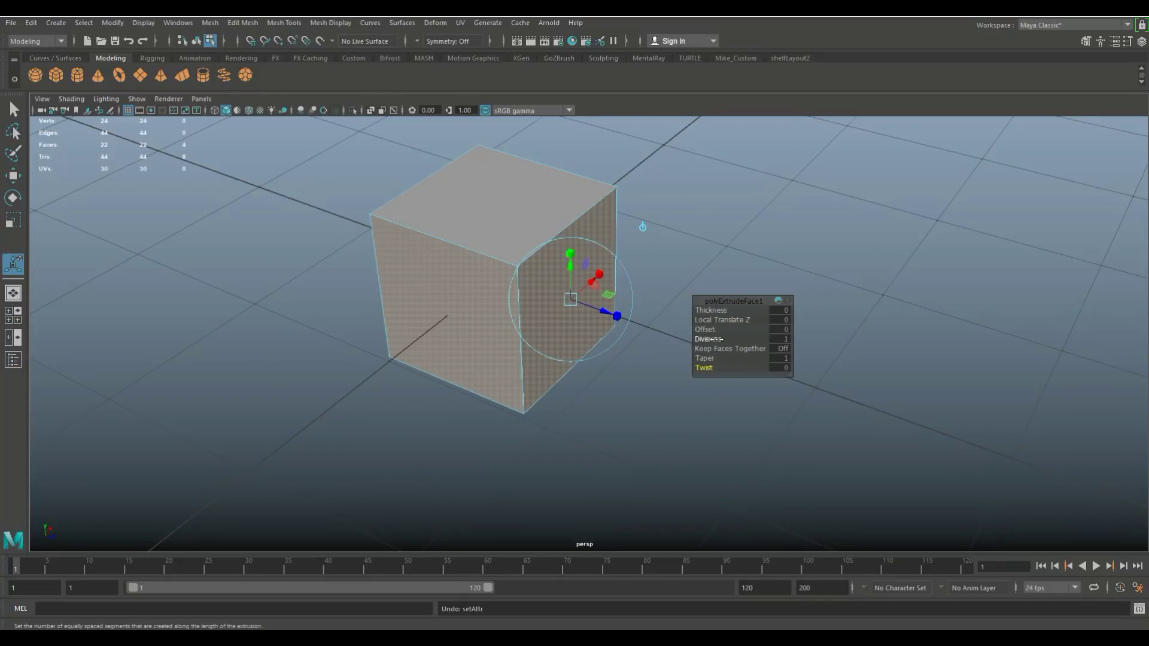
Extrude the arms to thickness 1 with a slight edge offset, then deselect
click(710, 310)
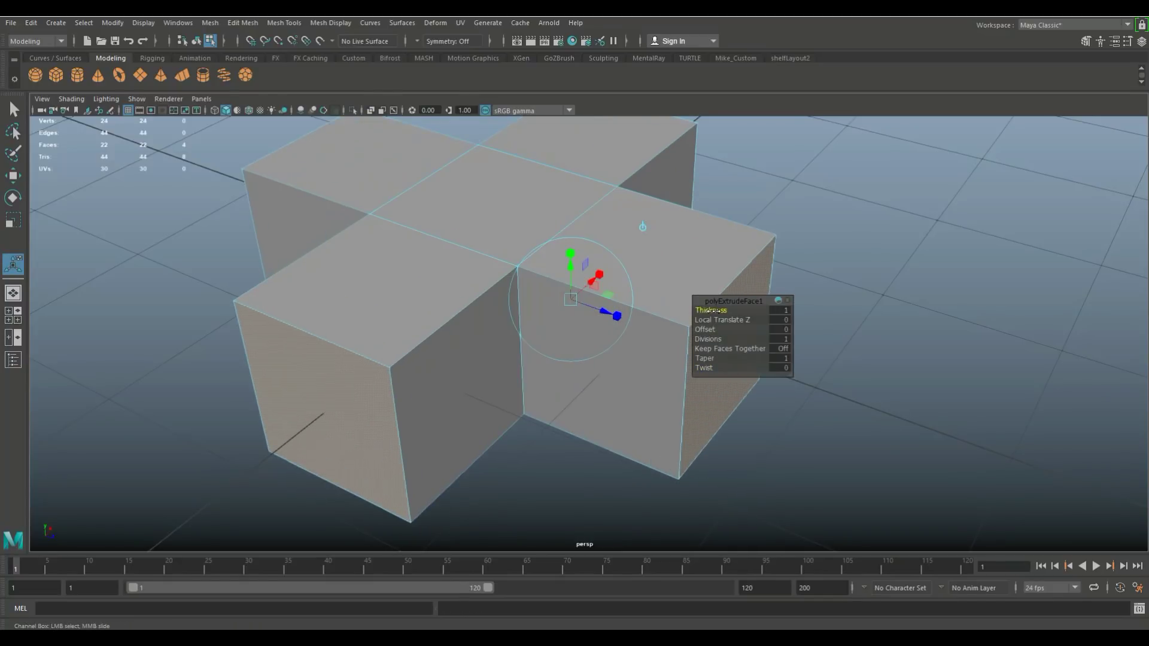
click(705, 330)
middle_drag(706, 329, 706, 329)
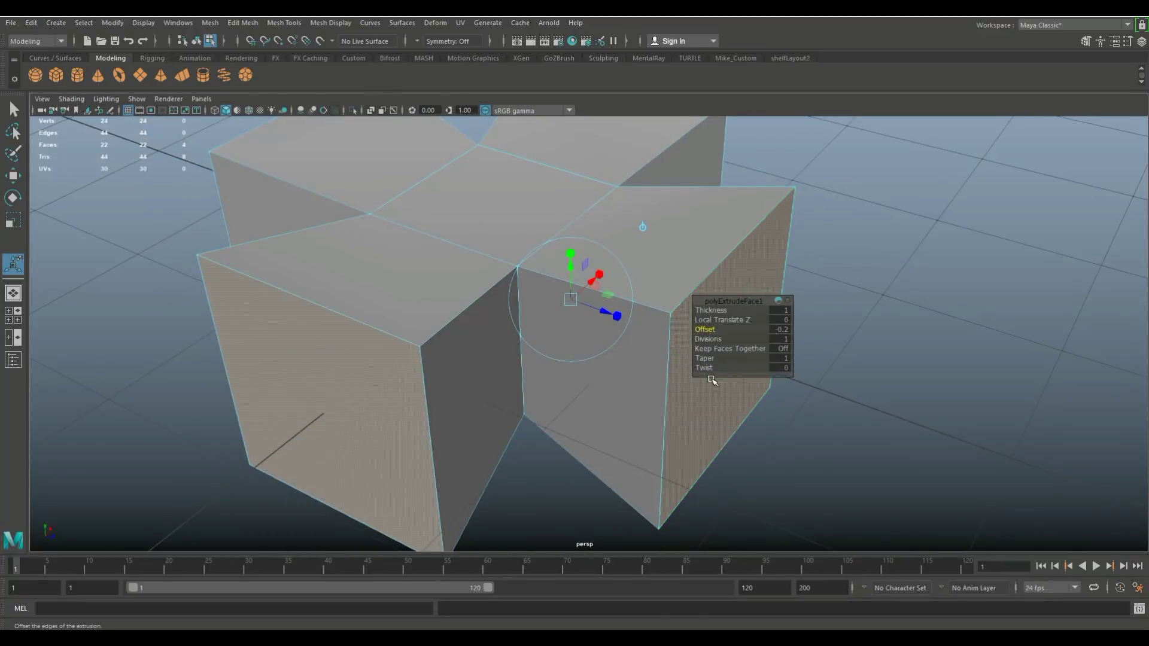
click(854, 415)
right_drag(547, 200, 575, 191)
Delete the cross mesh, create a fresh cube and maximize the top view over it
key(Delete)
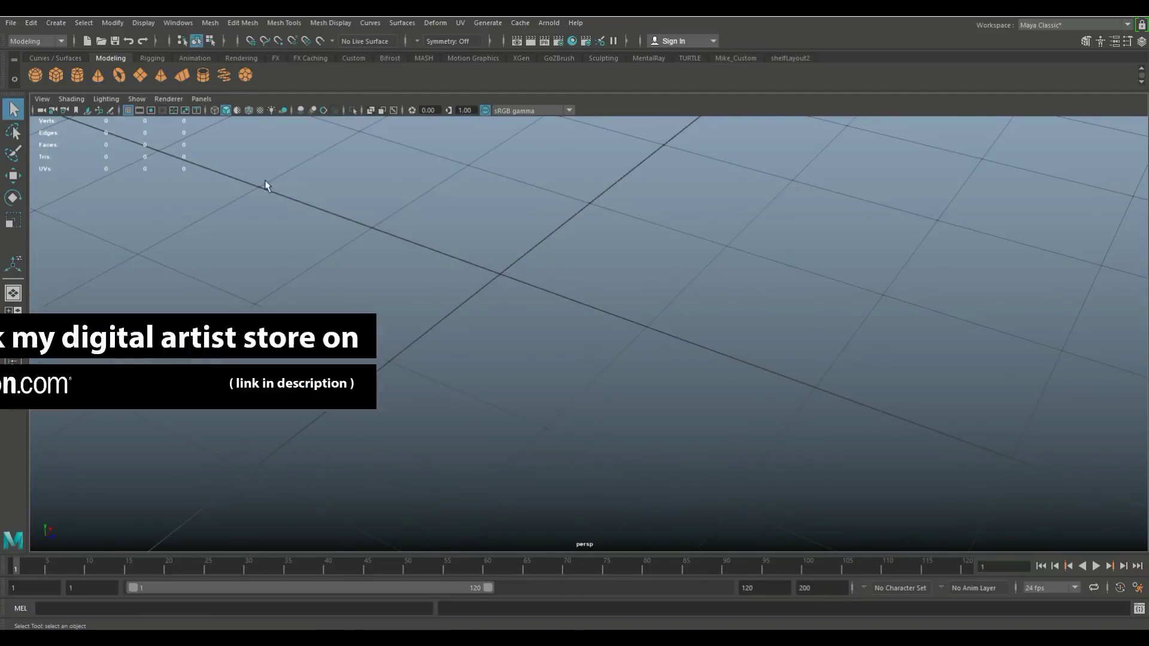
click(59, 77)
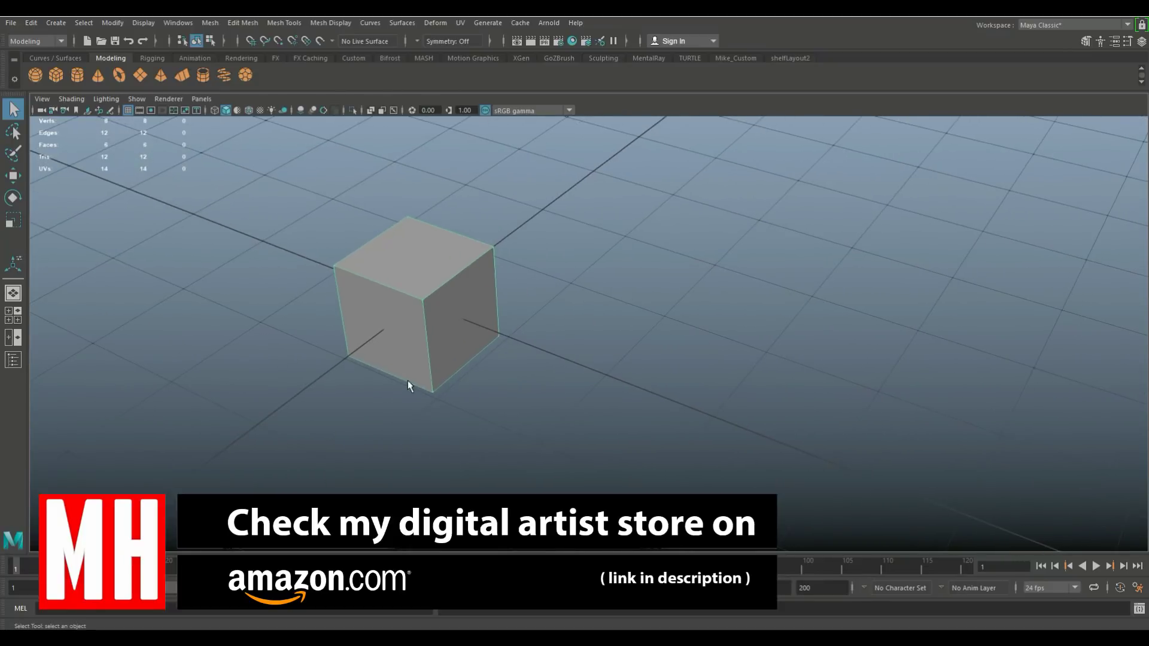
mouse_move(407, 381)
alt+mouse_down()
mouse_move(487, 398)
mouse_move(544, 393)
mouse_move(482, 404)
mouse_move(450, 380)
alt+mouse_up()
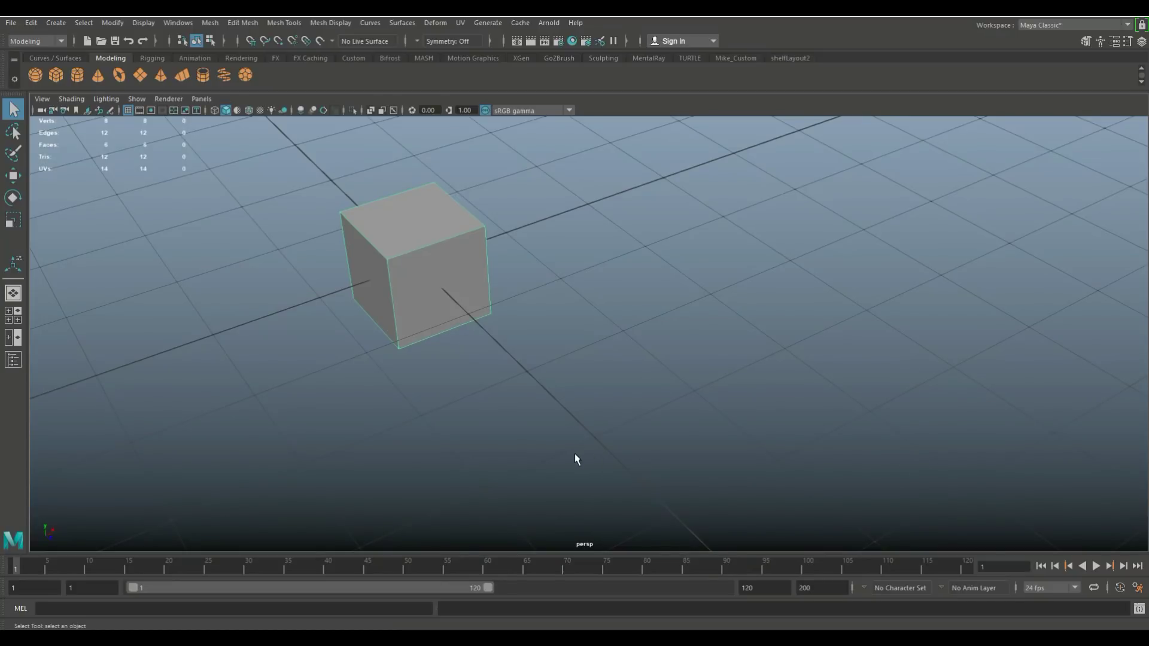
click(12, 314)
key(space)
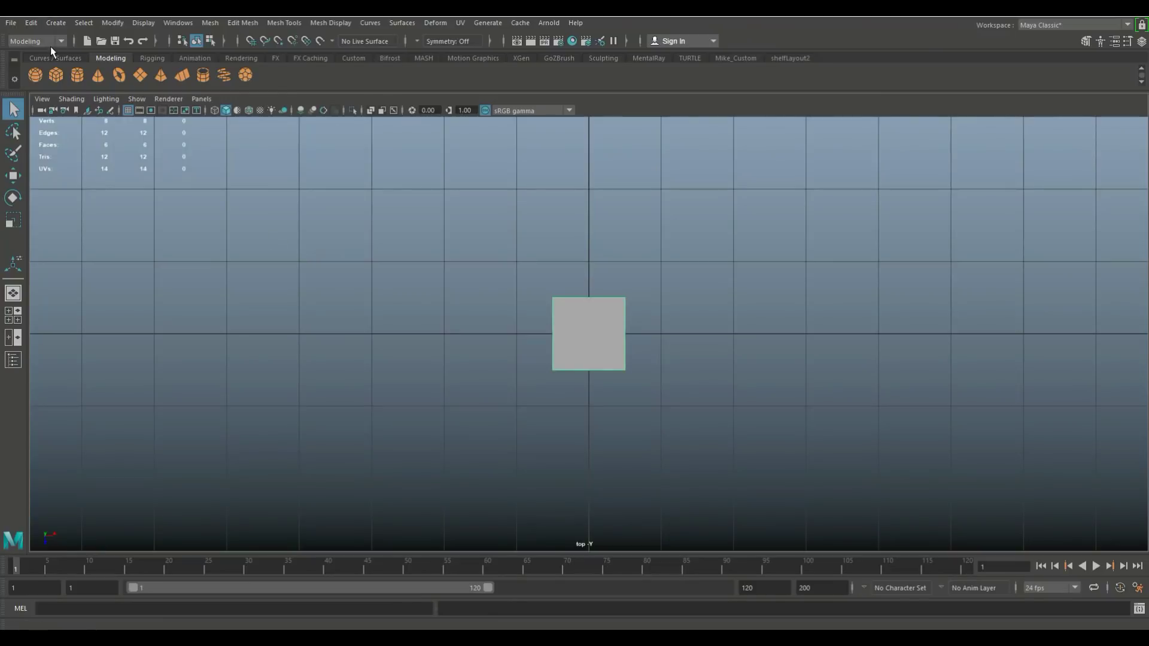
Start a CV curve at the cube's right edge, running right then climbing upward
click(54, 22)
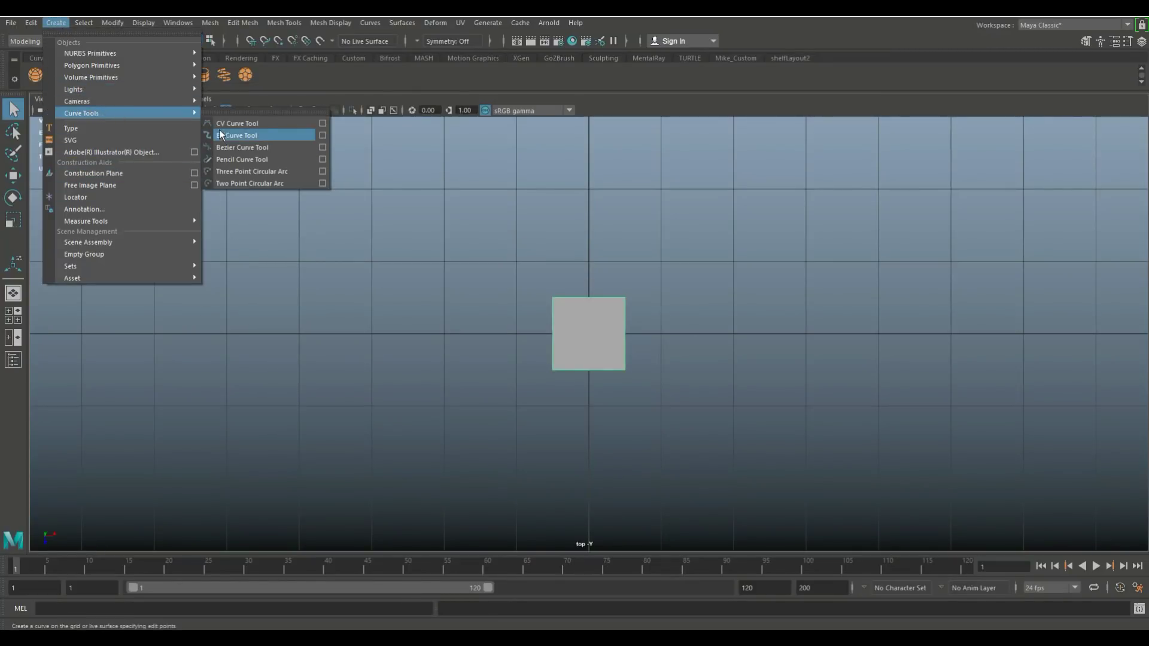
click(261, 131)
scroll(669, 321, up, 2)
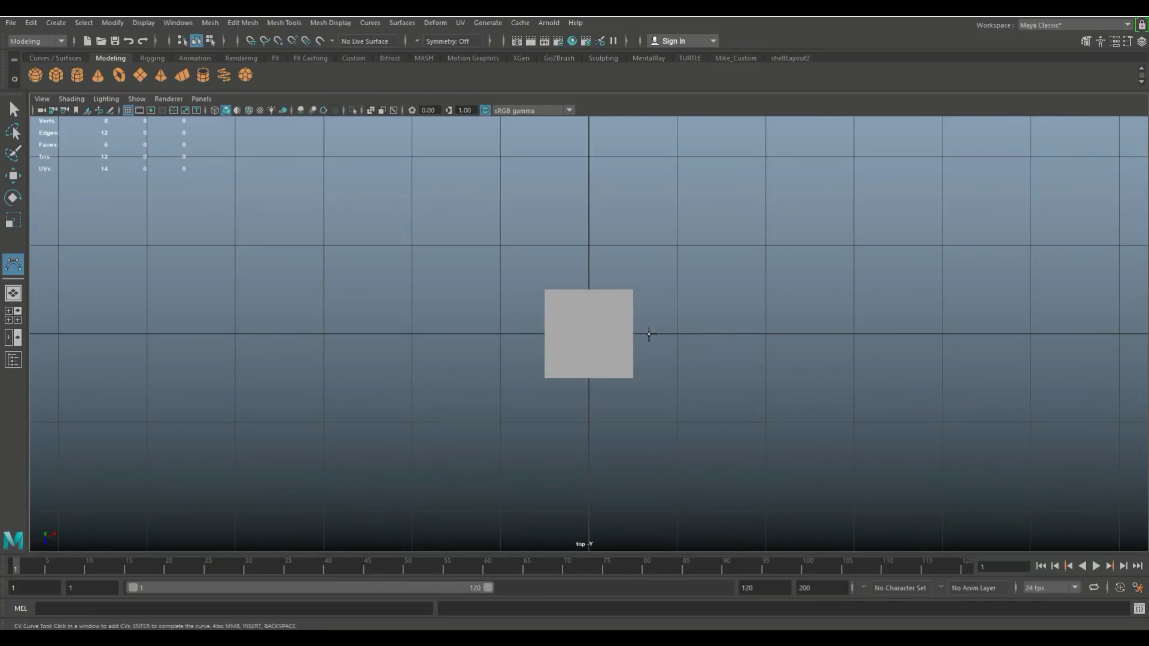
click(639, 334)
click(690, 334)
click(762, 311)
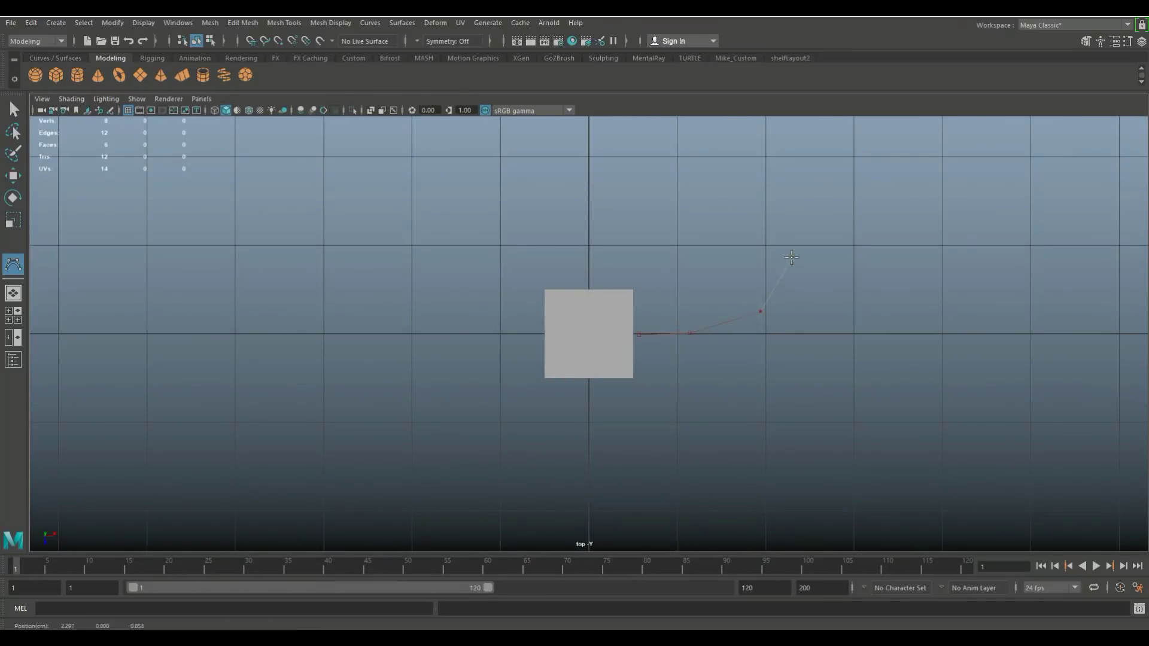
scroll(787, 270, down, 2)
scroll(685, 298, down, 1)
click(670, 304)
click(676, 275)
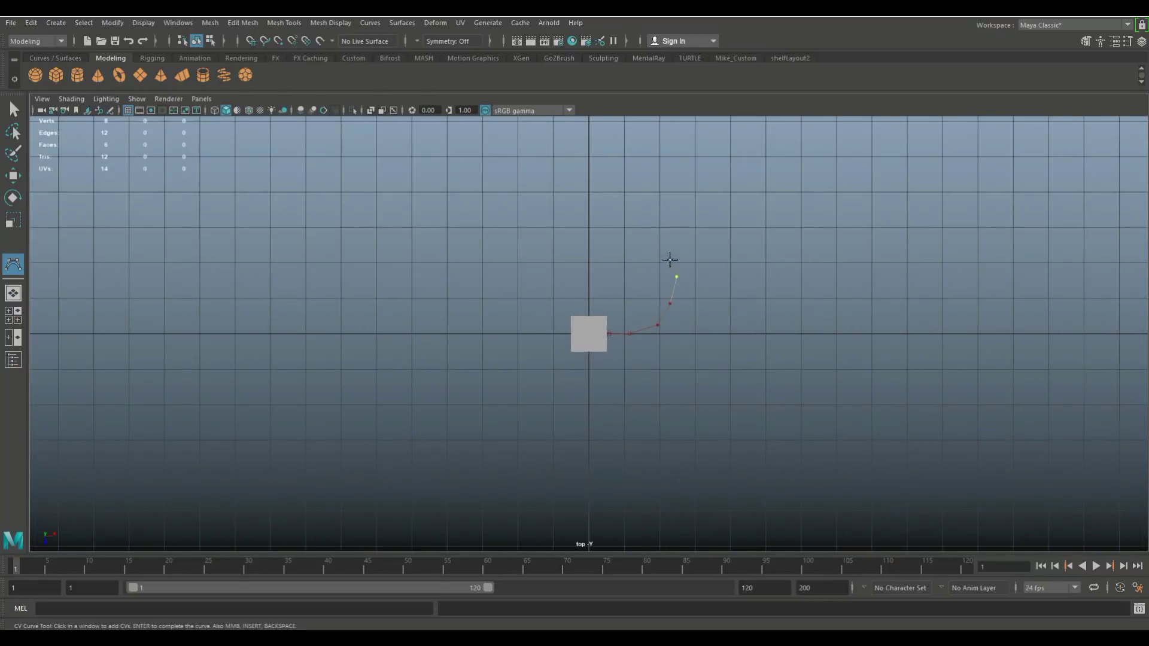
click(667, 246)
click(675, 216)
Arch the curve over, bend it down and right, hook its end upward and finish it
click(727, 212)
click(746, 249)
click(734, 299)
click(730, 336)
click(761, 357)
click(790, 347)
click(807, 325)
click(812, 297)
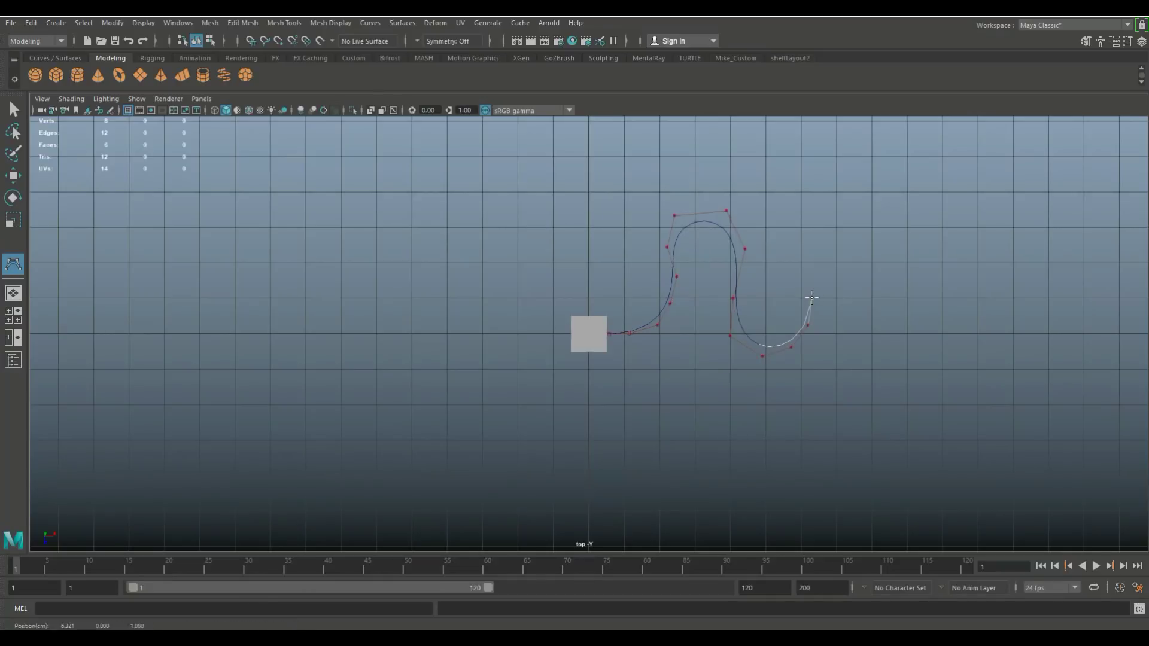
key(q)
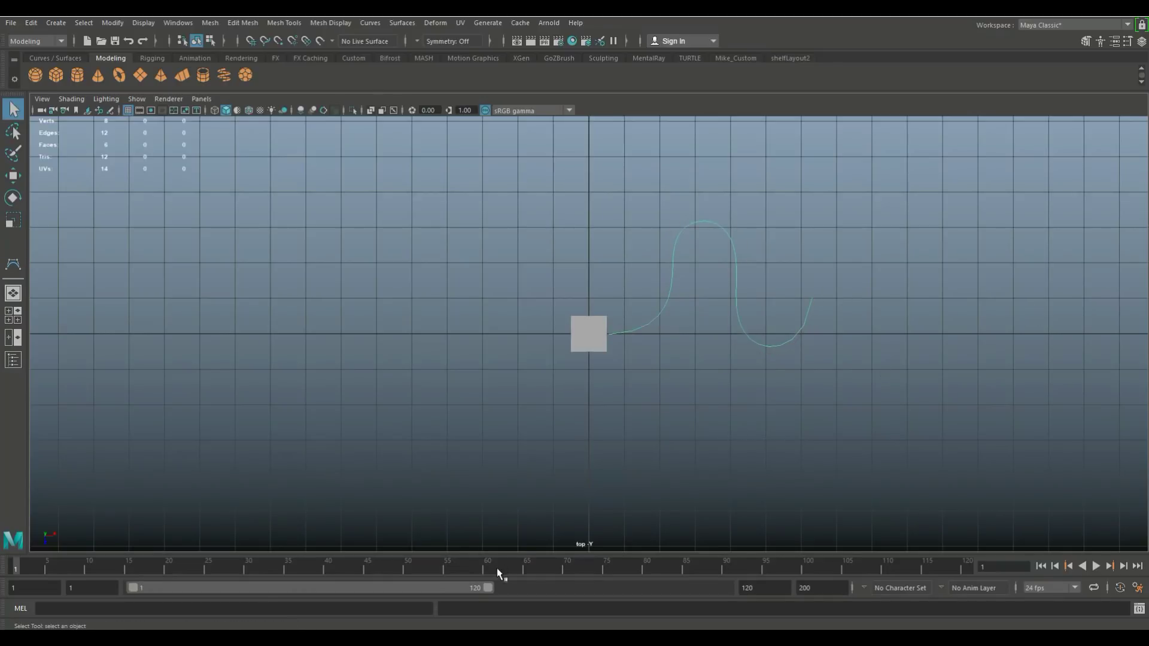
Switch to a full perspective view framed on the cube and curve
click(11, 318)
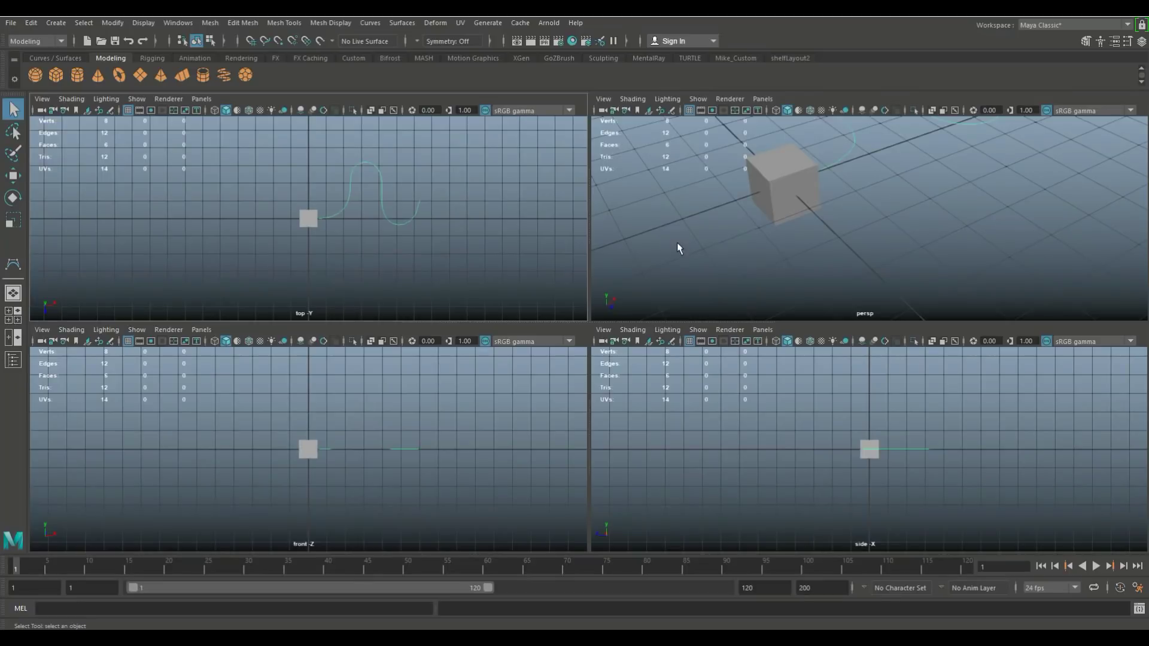
key(space)
mouse_move(708, 349)
alt+mouse_down()
mouse_move(649, 371)
mouse_move(531, 371)
mouse_move(616, 362)
mouse_move(593, 357)
mouse_move(393, 462)
mouse_move(539, 424)
mouse_move(467, 458)
mouse_move(474, 378)
alt+mouse_up()
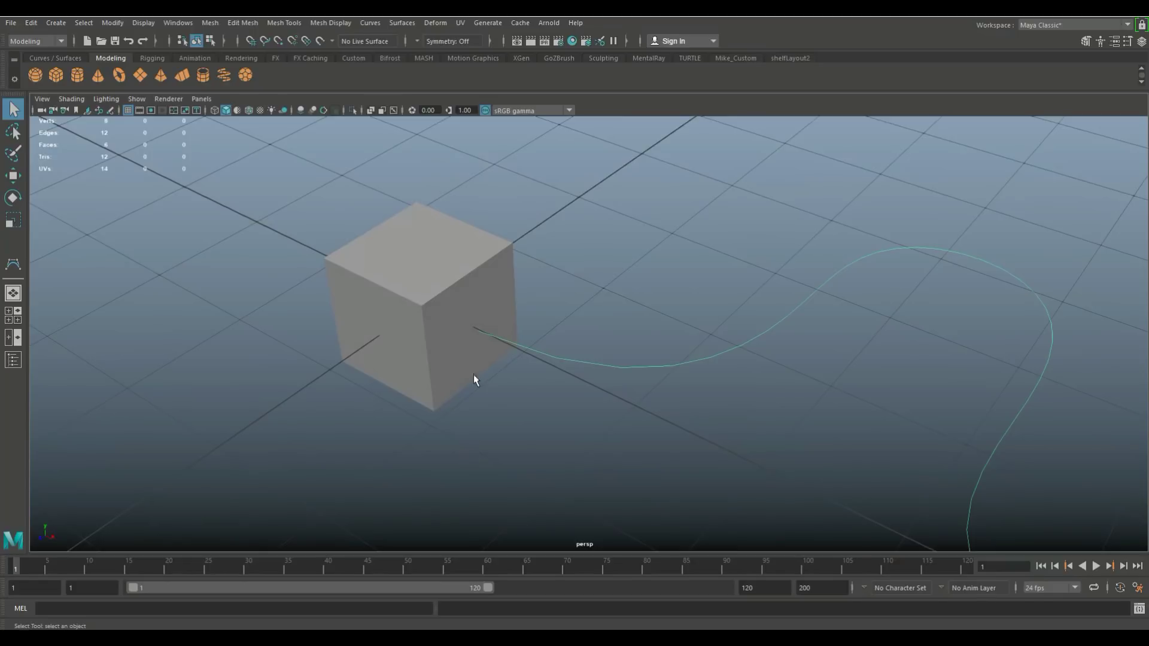
Select the cube's right face, then add the wavy curve to the selection
click(484, 277)
right_drag(484, 279, 482, 313)
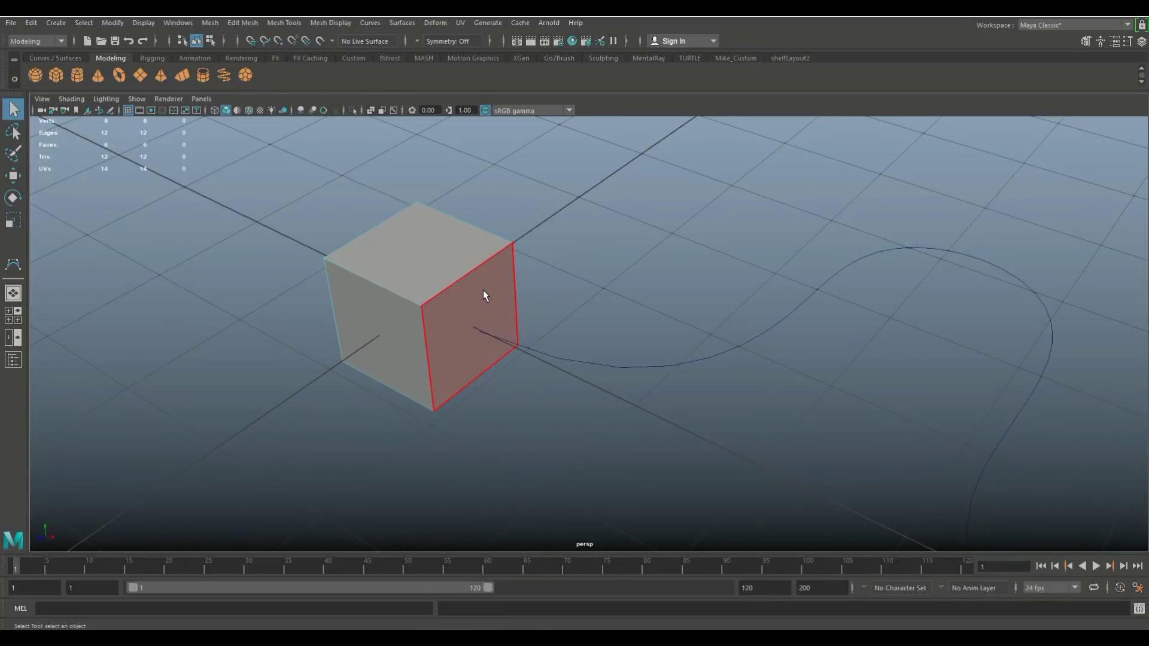
click(483, 290)
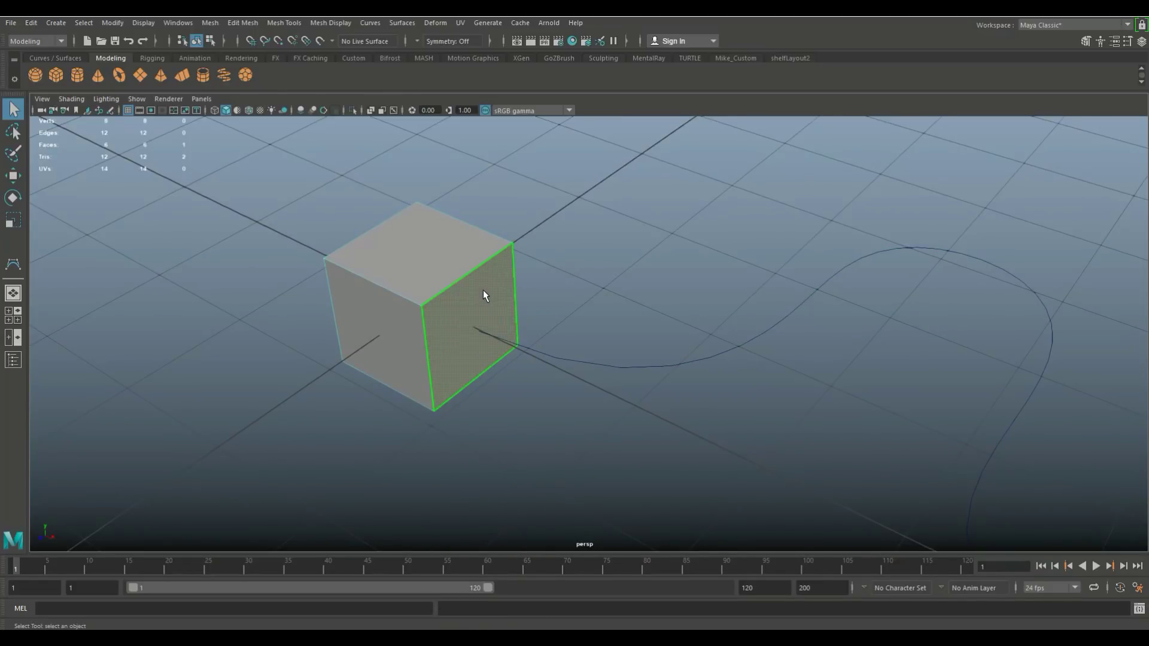
click(593, 365)
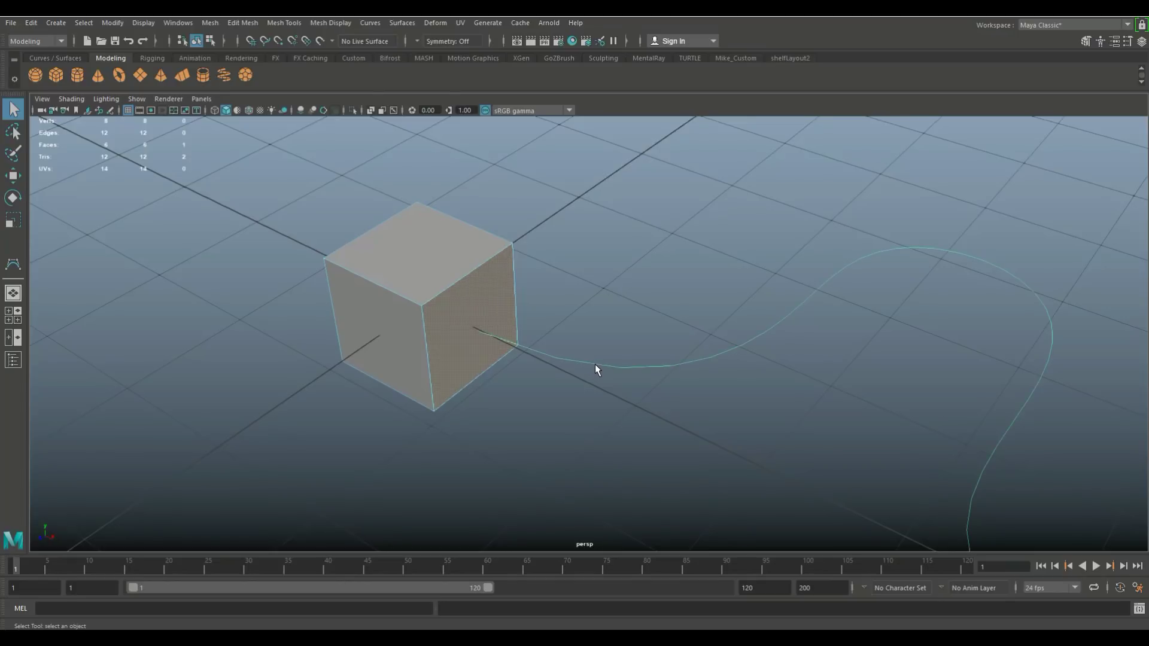
scroll(237, 361, down, 3)
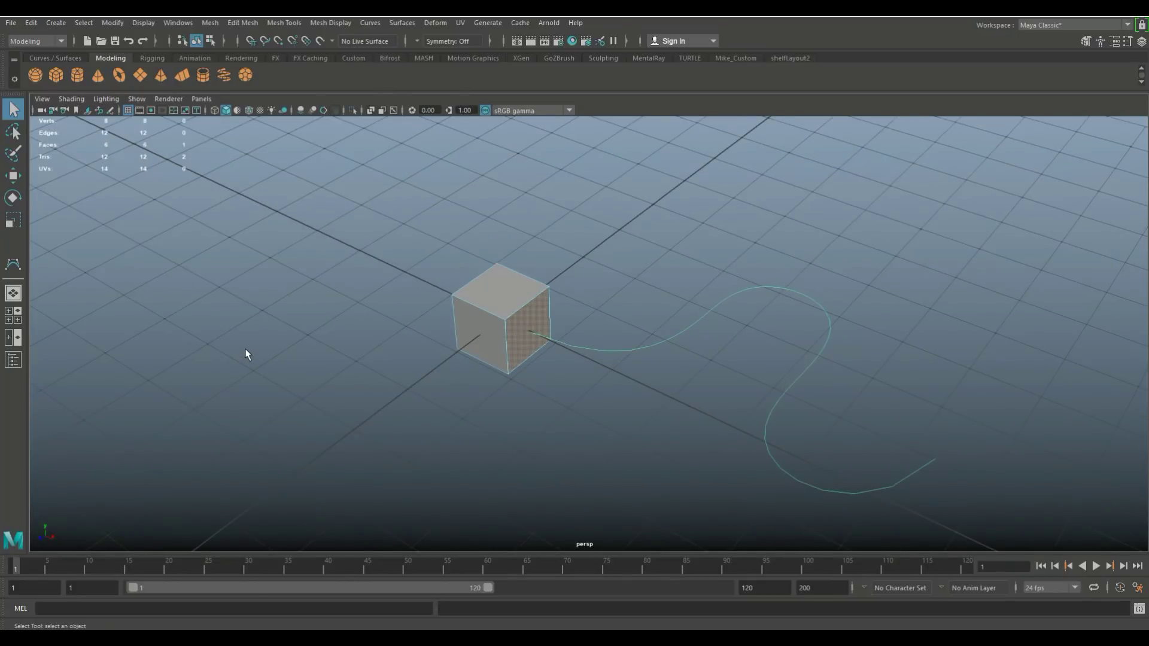
Extrude the selected face along the curve with Ctrl+E, viewing the straight box side-on
key(ctrl+e)
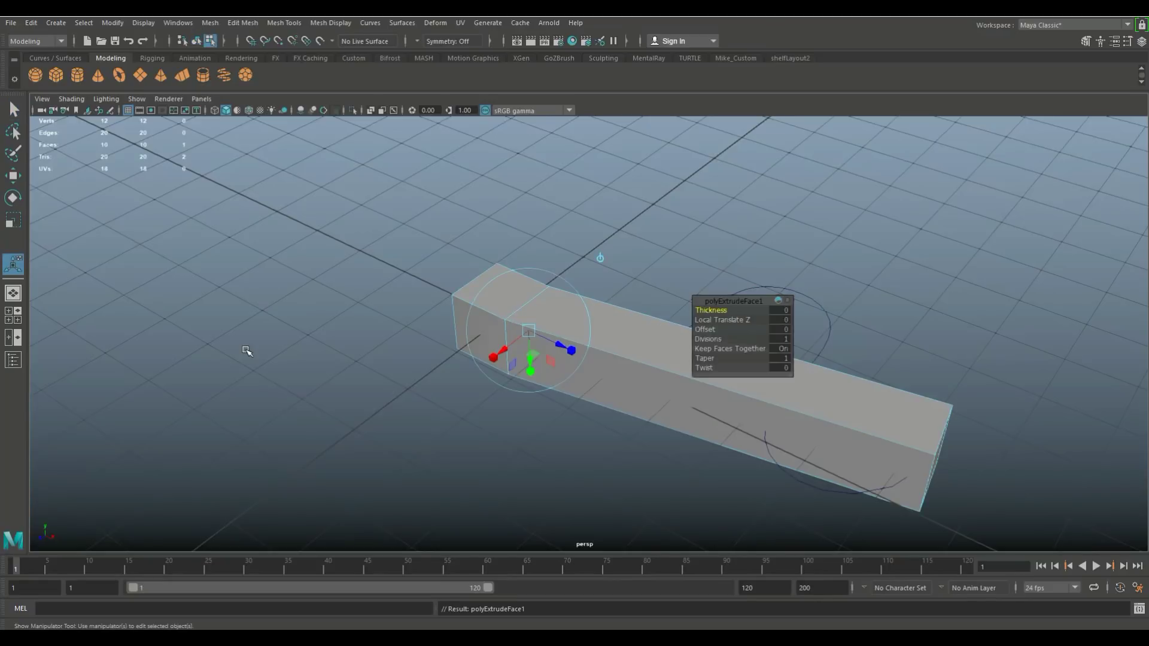
alt+middle_drag(325, 472, 87, 420)
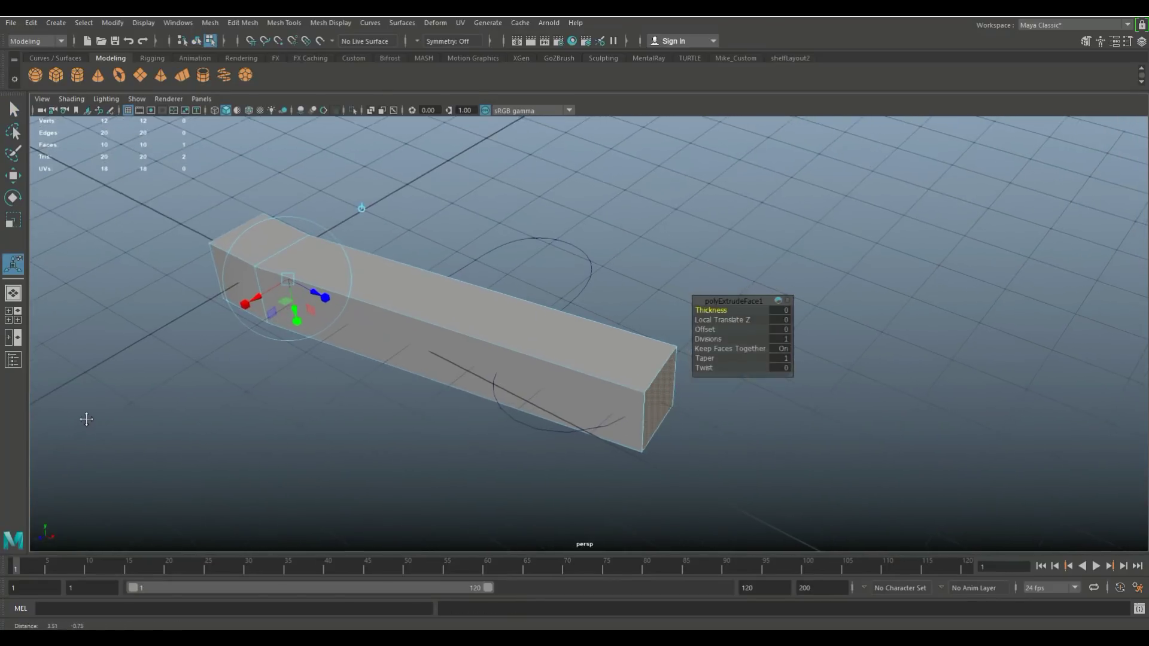
alt+drag(231, 464, 282, 470)
alt+middle_drag(282, 470, 266, 416)
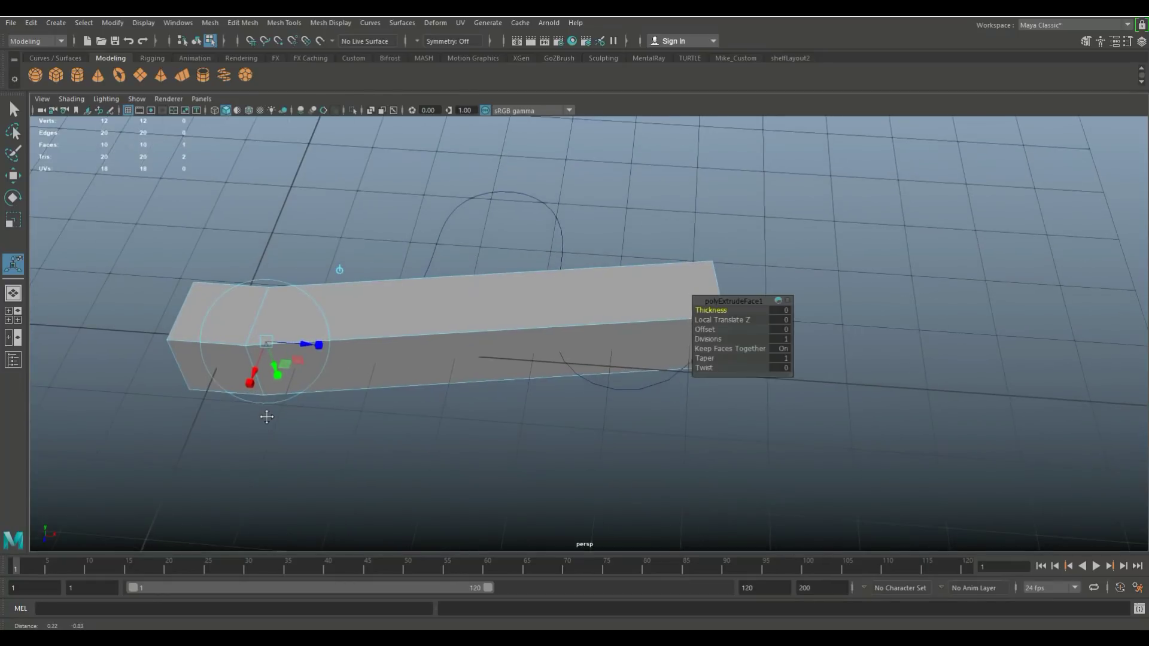
alt+drag(267, 416, 251, 429)
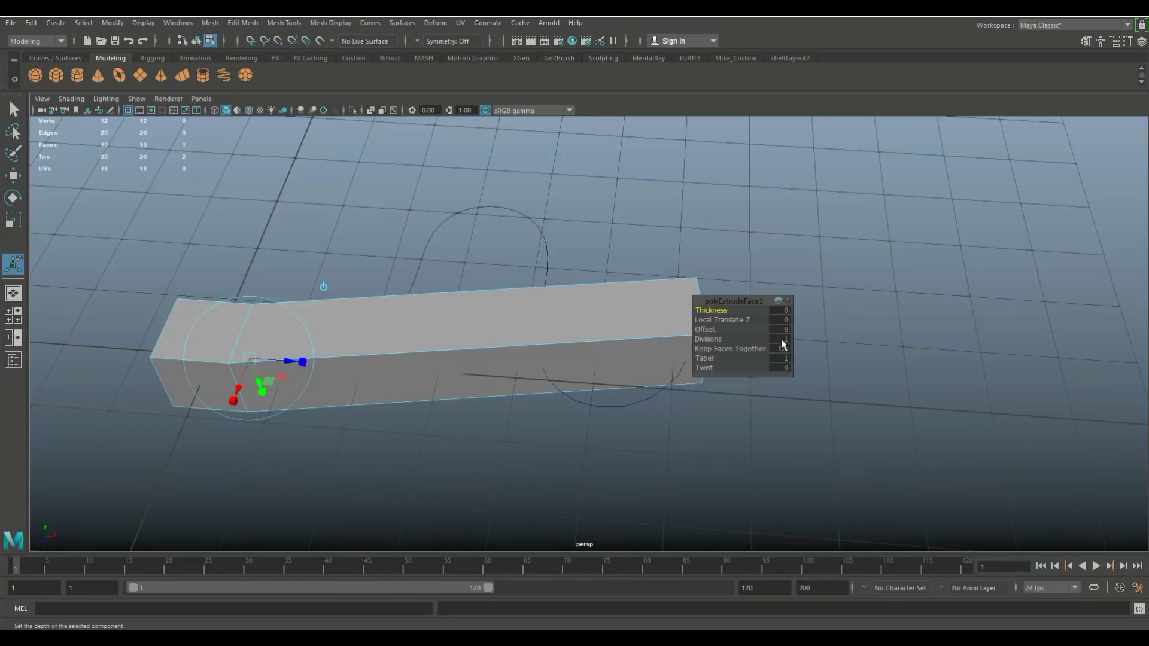
Raise the extrusion's Divisions to 25 so it bends smoothly along the curve
click(710, 339)
middle_drag(709, 339, 885, 323)
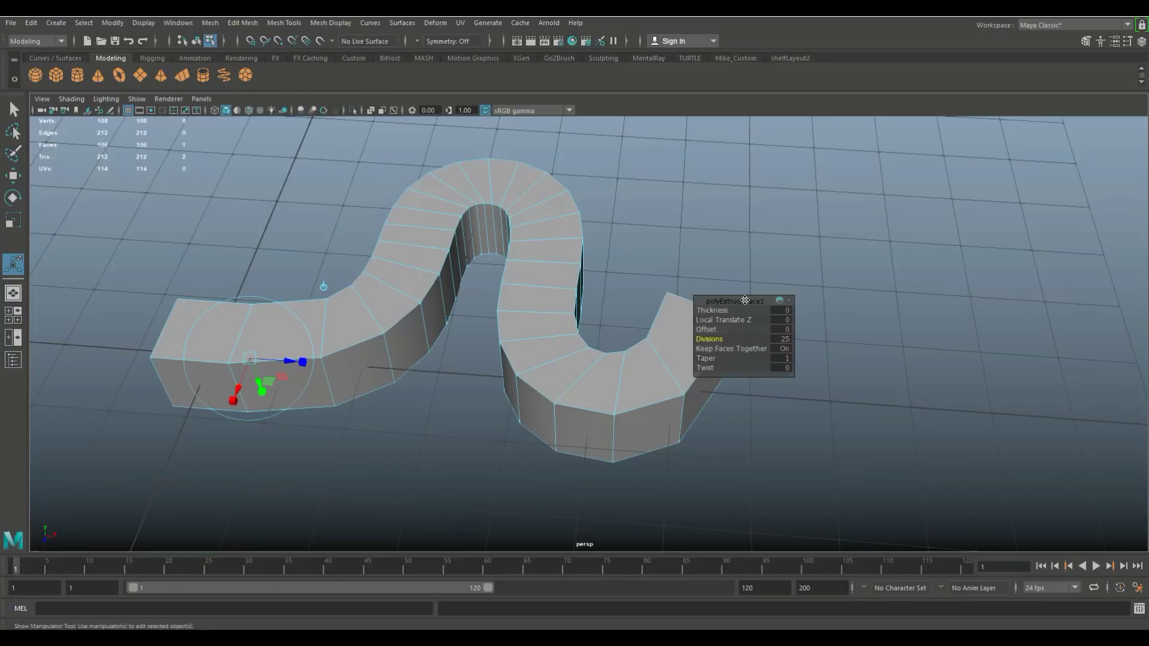
drag(740, 301, 871, 271)
Set the extrusion's Taper to 0 so the tube narrows to a point at its end
click(835, 328)
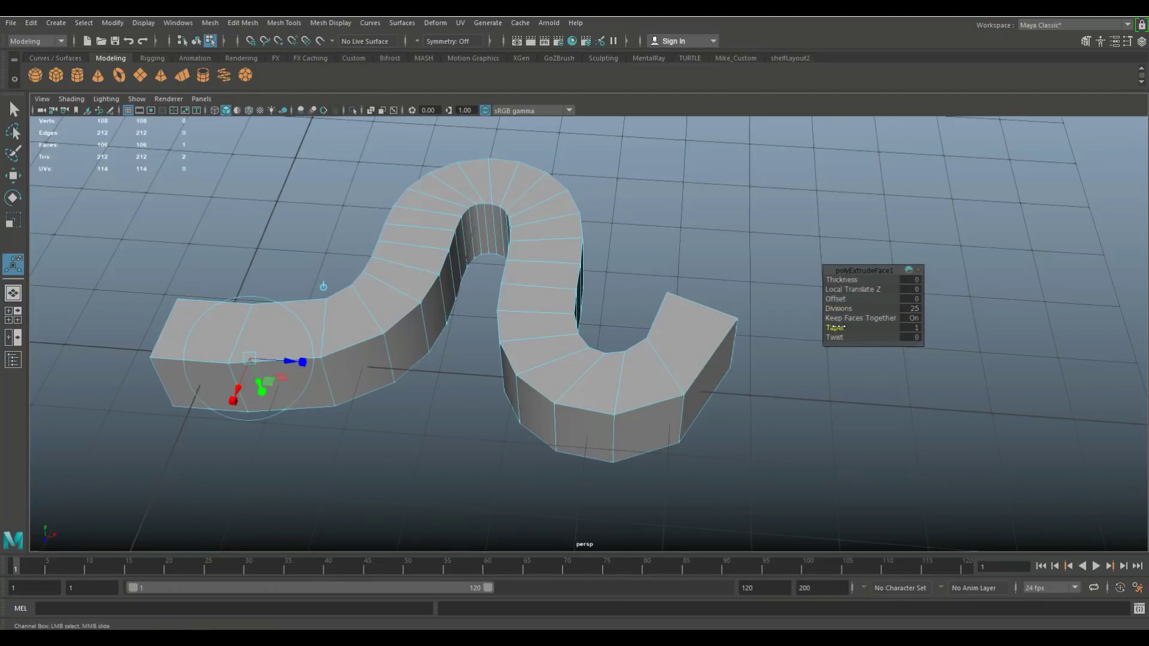
middle_drag(834, 327, 794, 328)
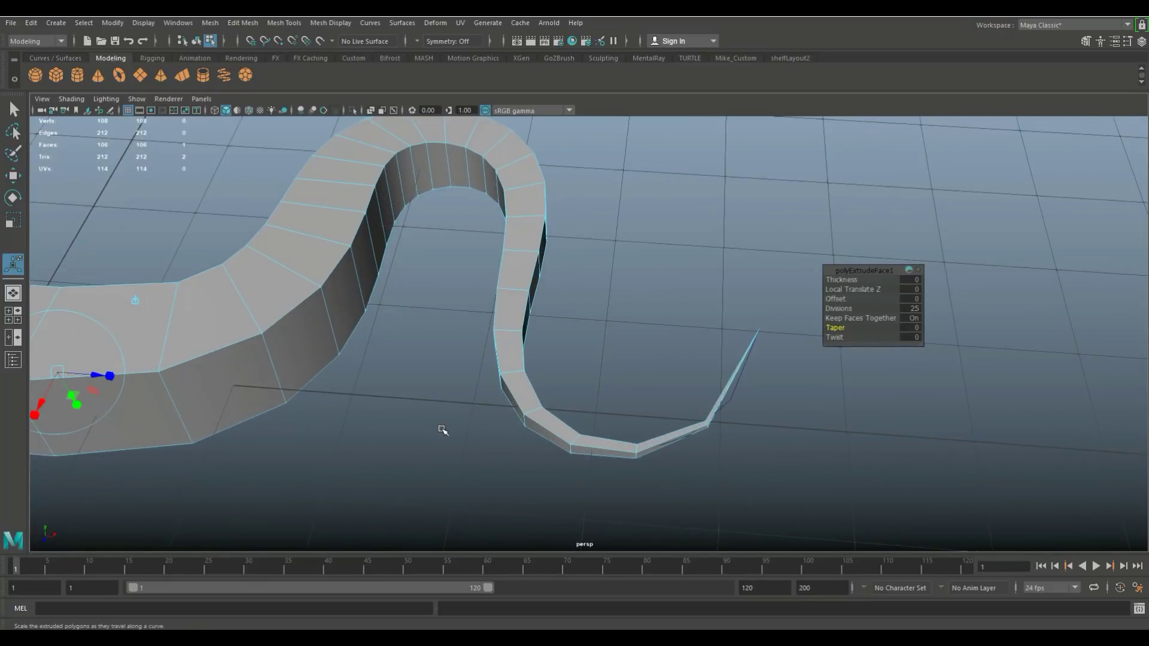
mouse_move(608, 415)
alt+mouse_down()
mouse_move(426, 439)
mouse_move(342, 411)
mouse_move(277, 371)
mouse_move(431, 451)
alt+mouse_up()
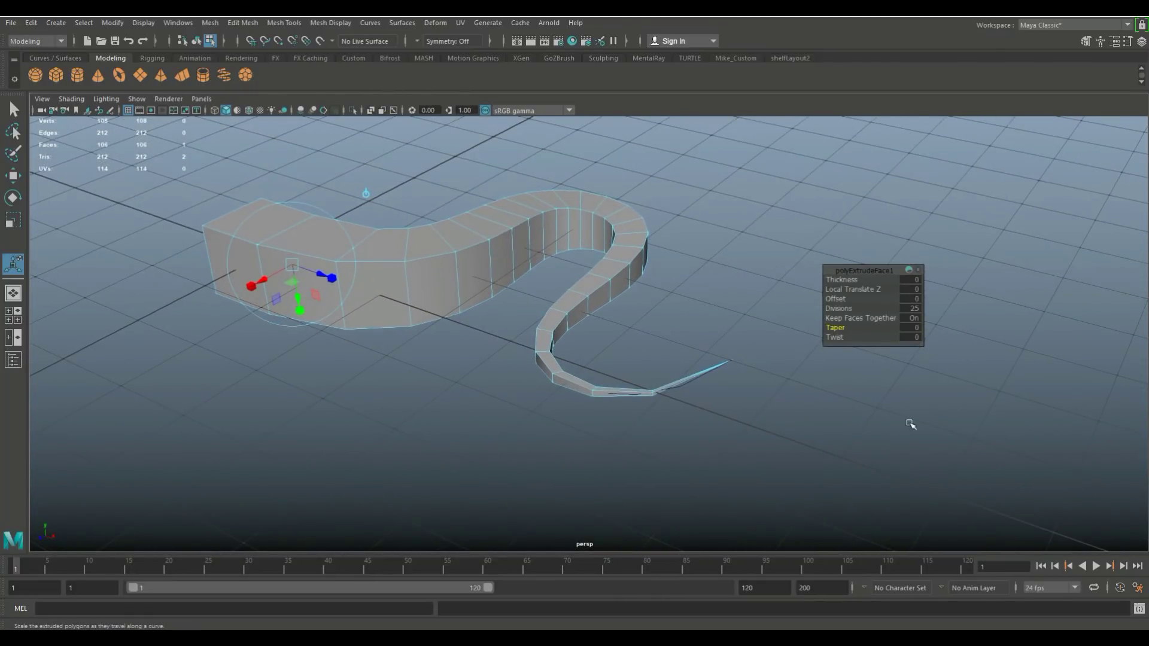
Set the extrusion's Twist to 180 degrees and inspect it from several sides
click(842, 338)
middle_drag(842, 337, 954, 340)
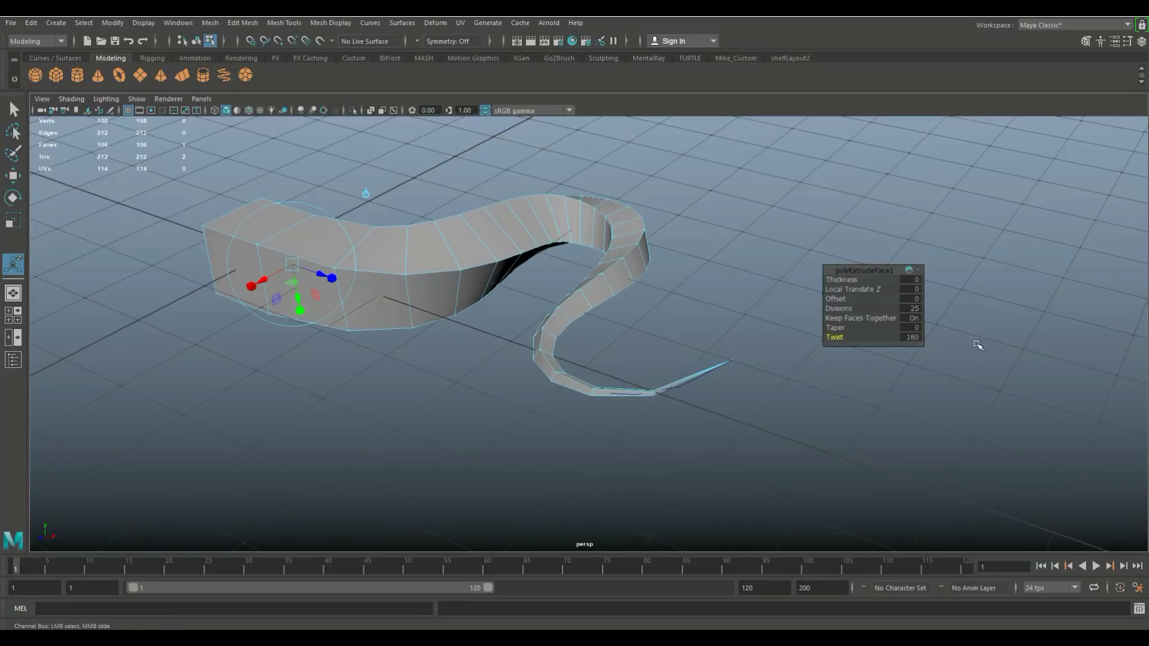
mouse_move(811, 431)
alt+mouse_down()
mouse_move(653, 464)
mouse_move(623, 403)
mouse_move(728, 437)
mouse_move(818, 444)
mouse_move(788, 441)
alt+mouse_up()
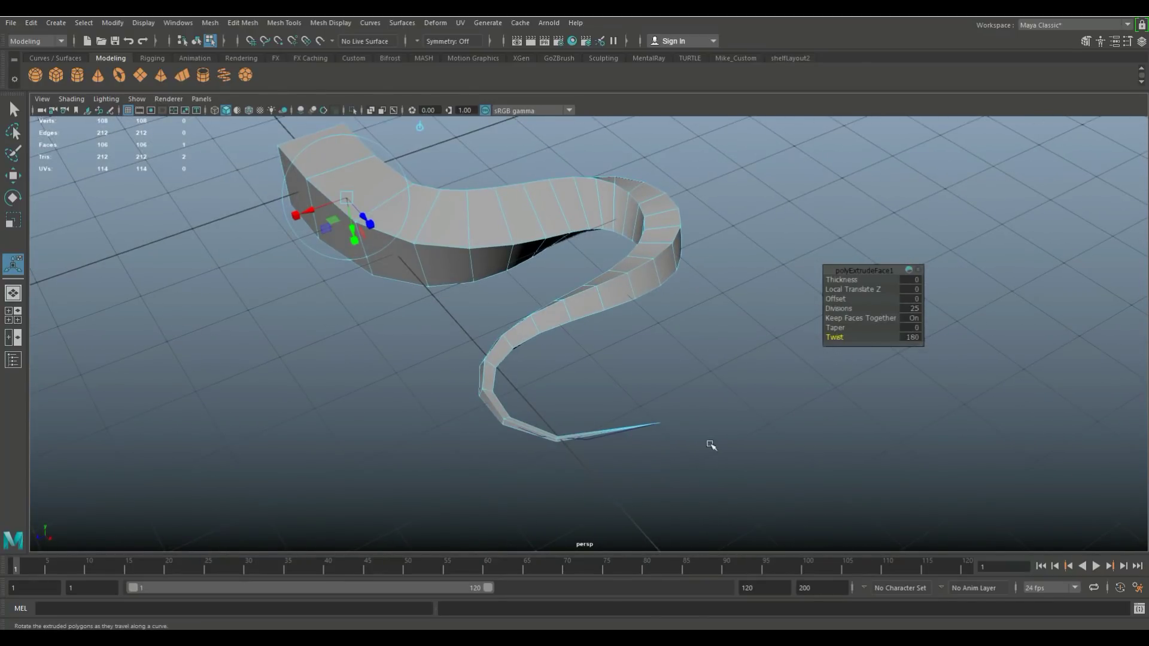
mouse_move(738, 392)
alt+mouse_down()
mouse_move(734, 436)
mouse_move(769, 429)
mouse_move(761, 436)
alt+mouse_up()
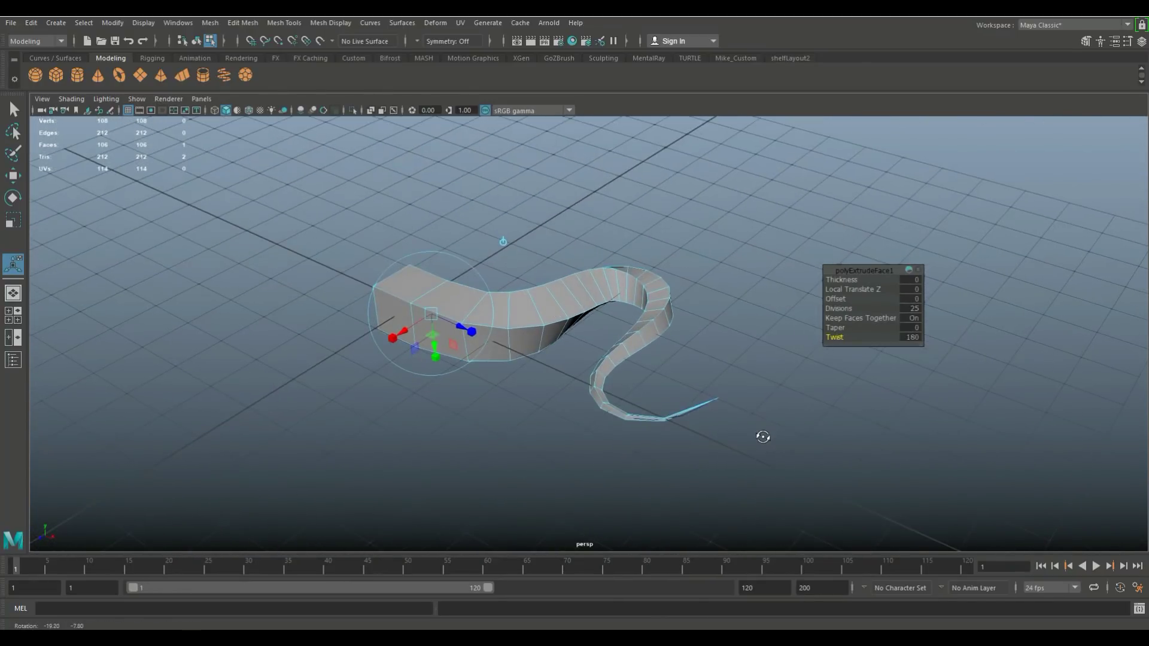
click(240, 21)
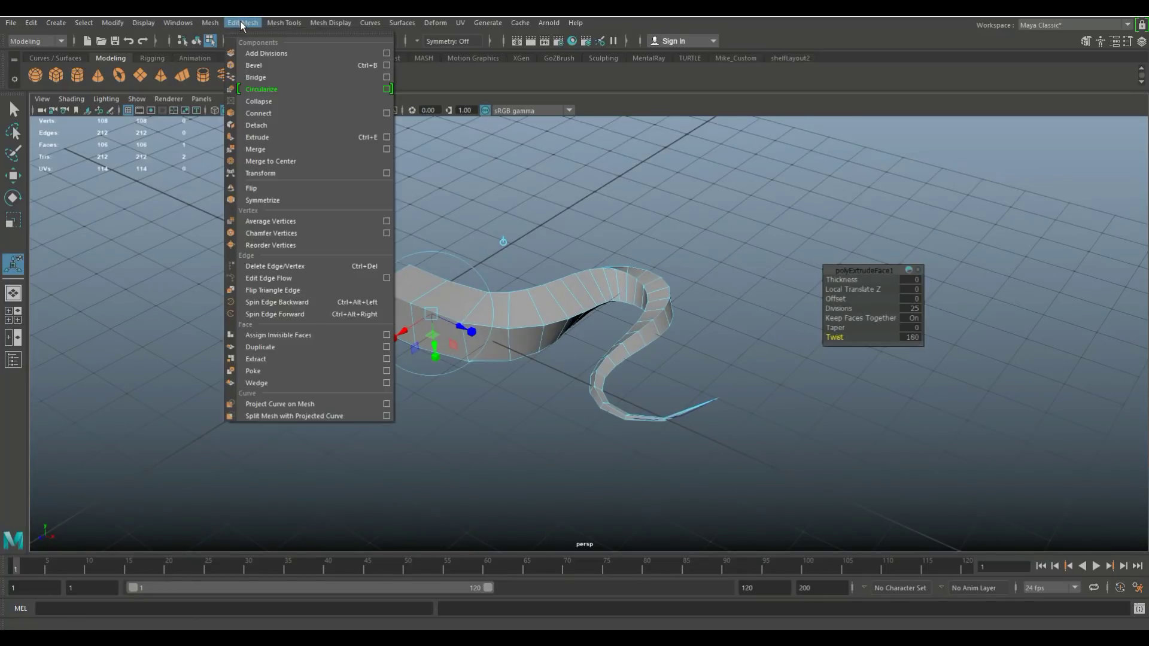
click(387, 137)
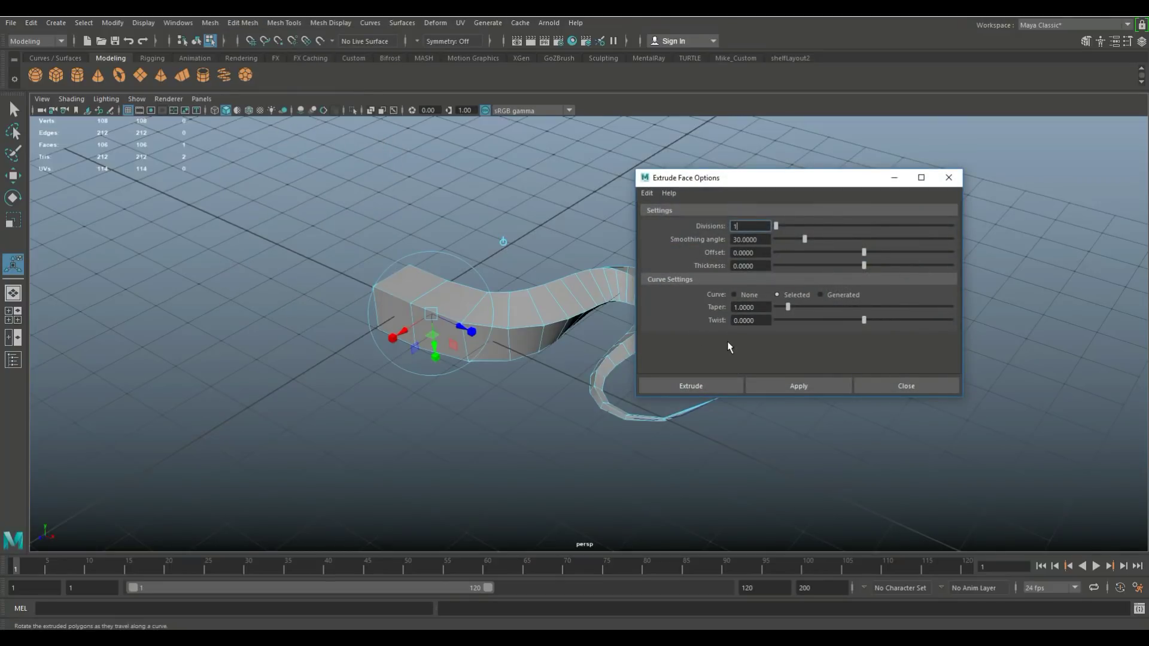
Close the extrude options and move the in-view settings panel aside
click(952, 180)
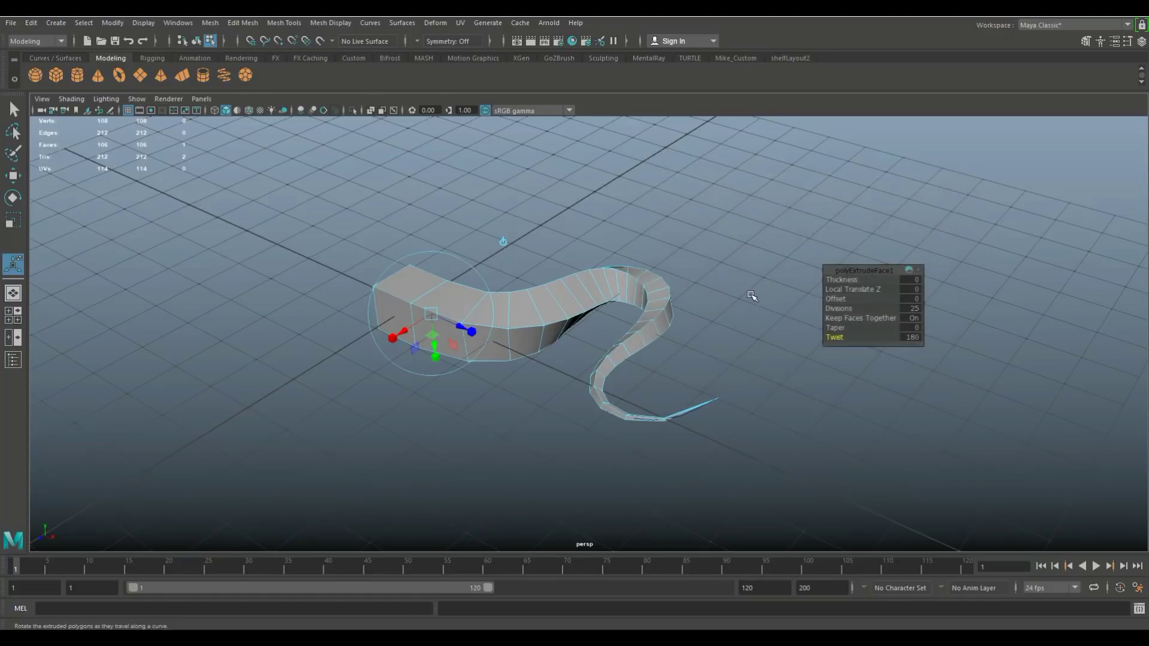
mouse_move(752, 294)
alt+mouse_down()
mouse_move(744, 360)
mouse_move(585, 334)
alt+mouse_up()
mouse_move(585, 334)
alt+middle_down()
mouse_move(679, 343)
mouse_move(664, 329)
alt+middle_up()
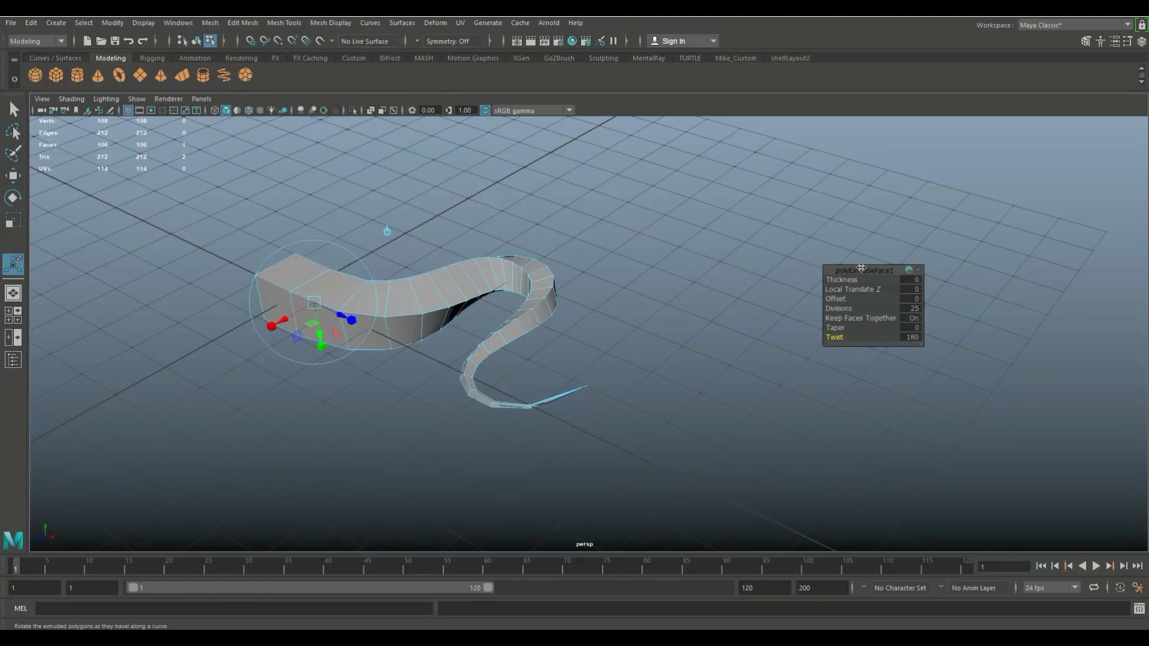
drag(865, 270, 771, 237)
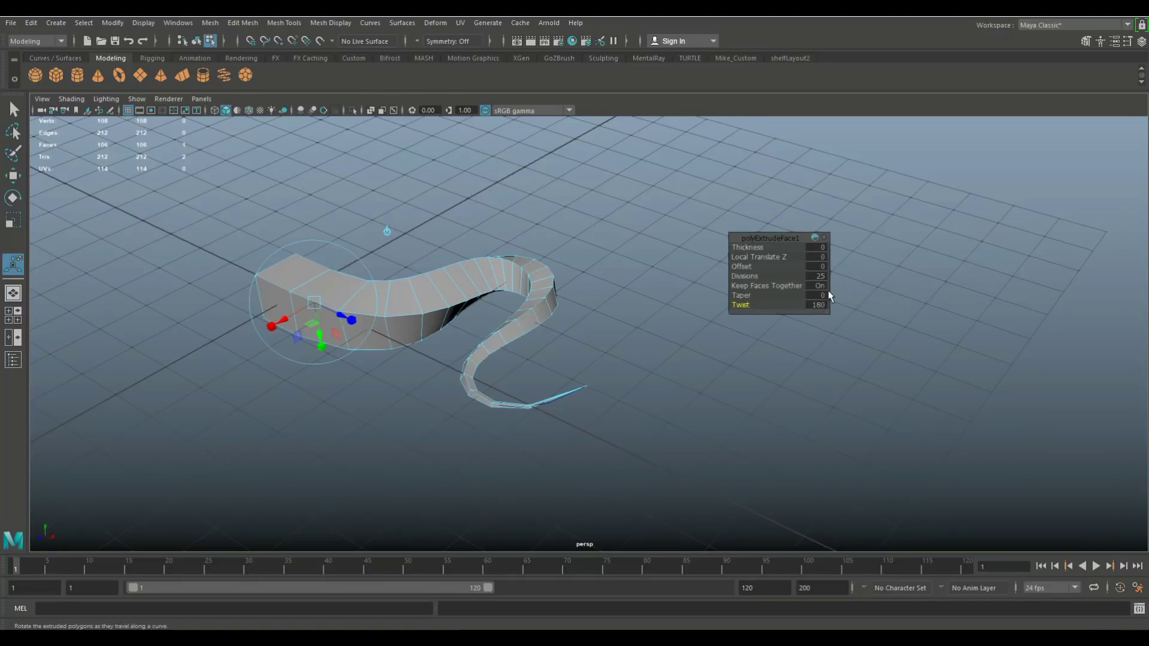
Hide Taper and then Twist from the in-view editor's attribute list
click(826, 241)
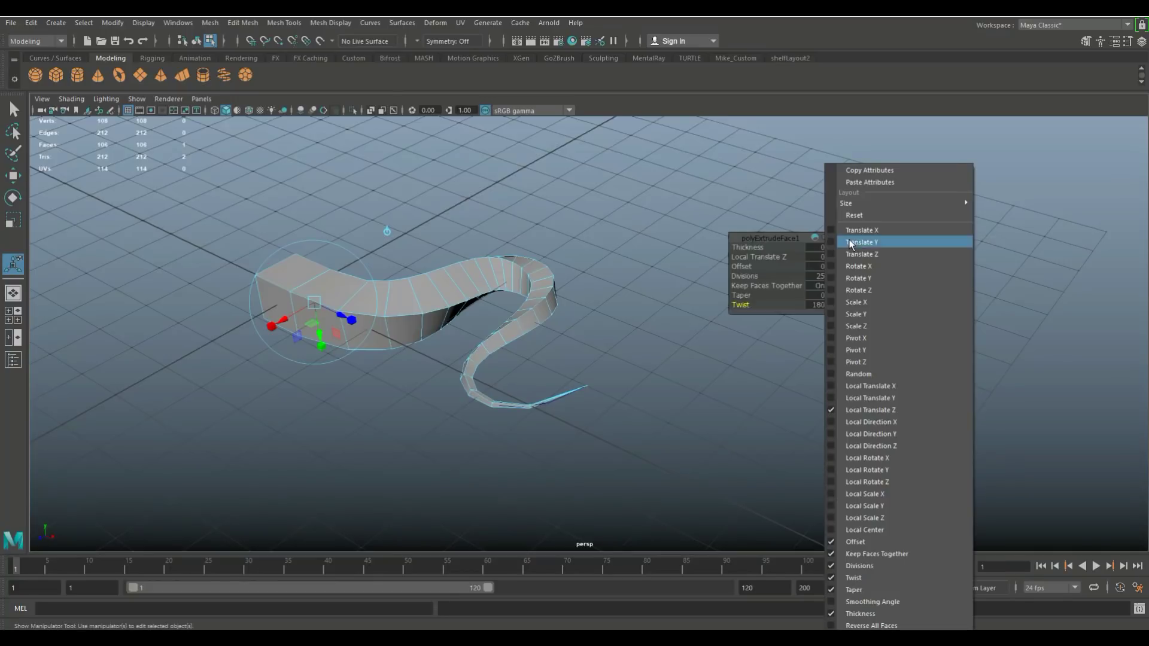
click(897, 588)
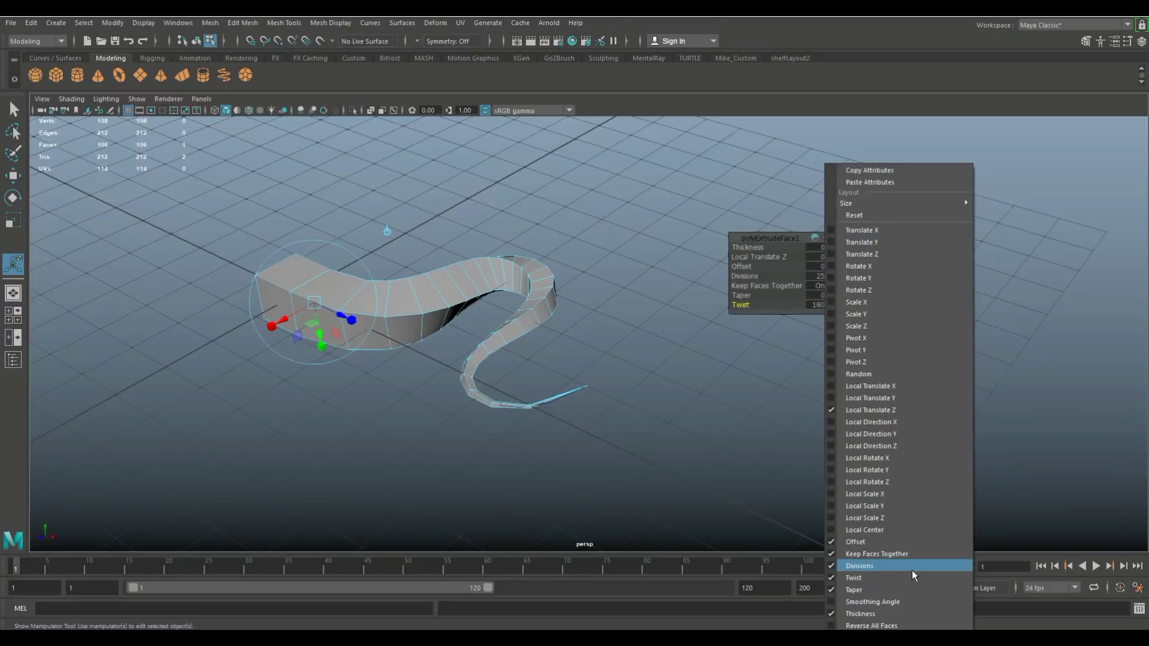
click(833, 590)
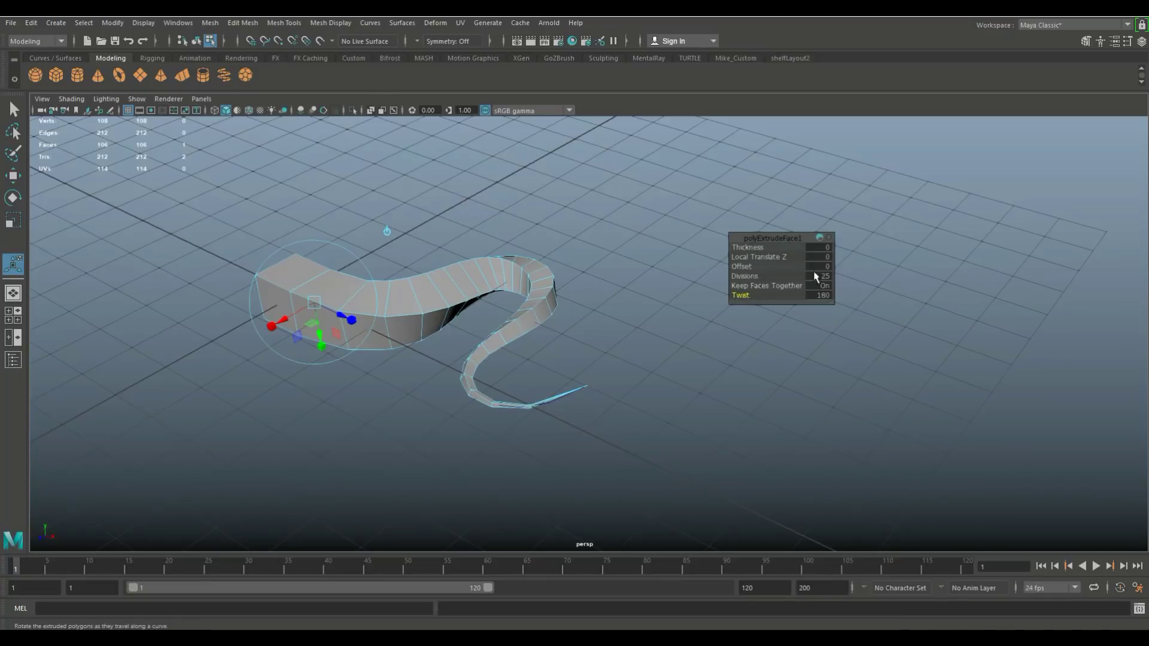
click(832, 241)
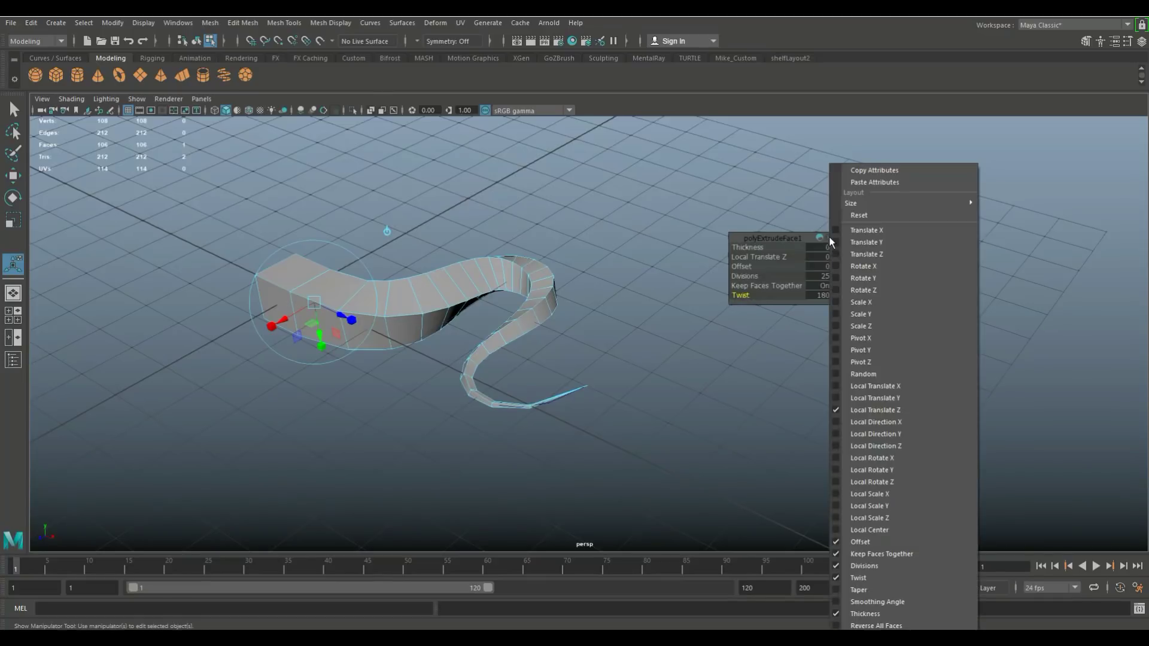
click(838, 579)
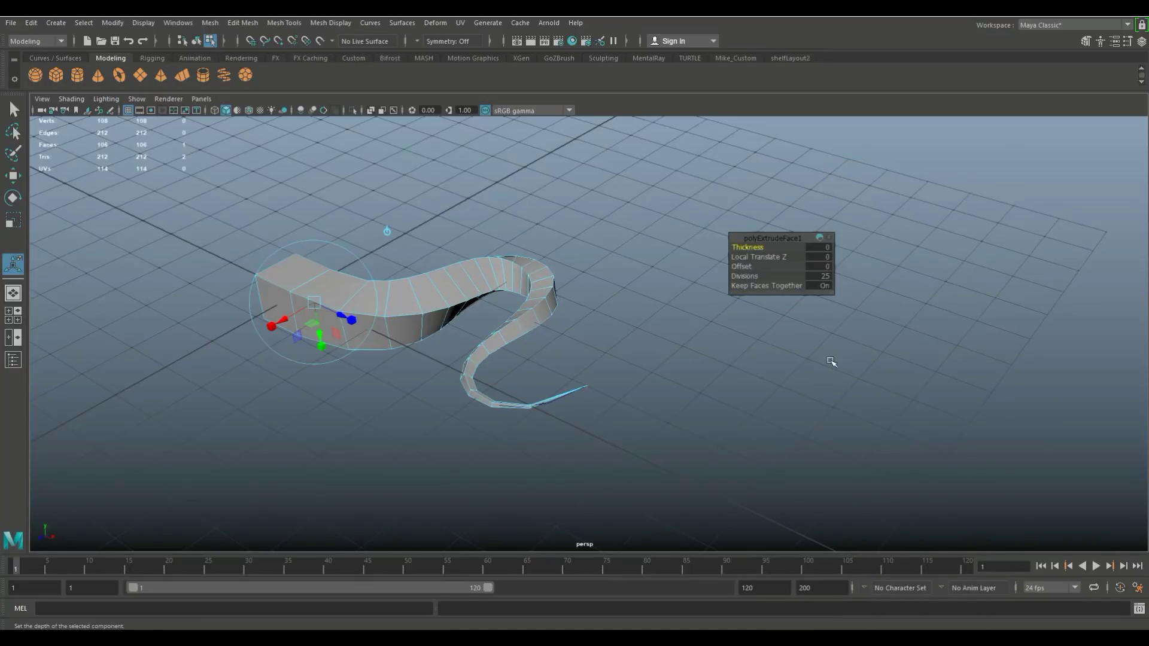
Re-show Twist and then Taper so Twist (180) is listed above Taper
click(830, 241)
click(839, 582)
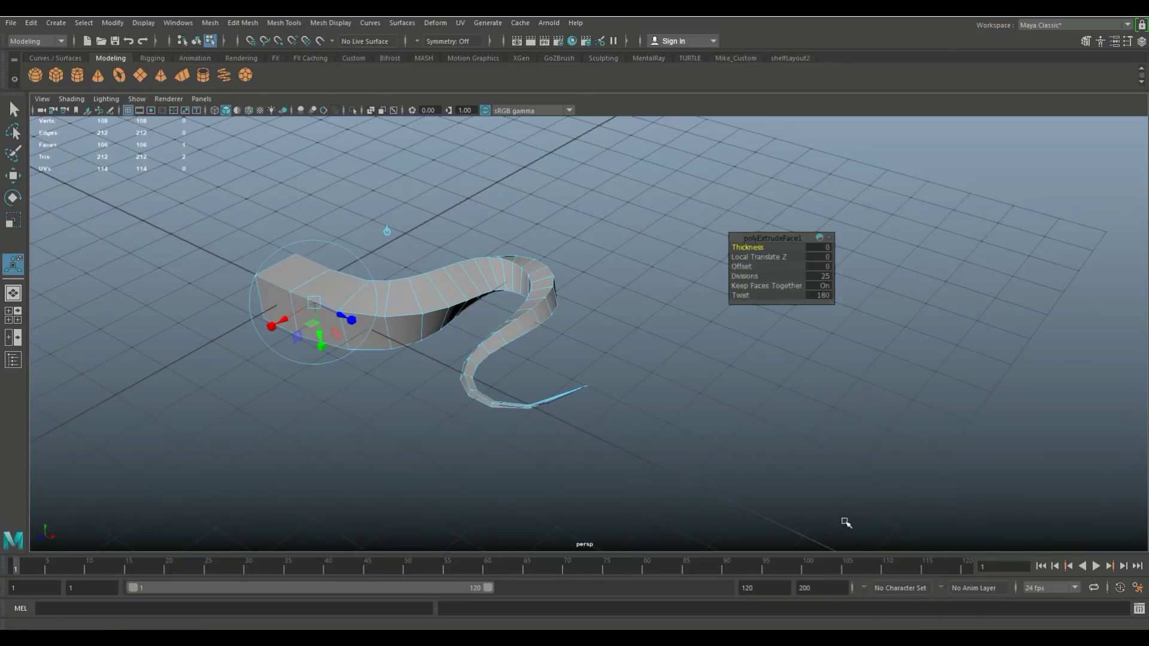
click(830, 240)
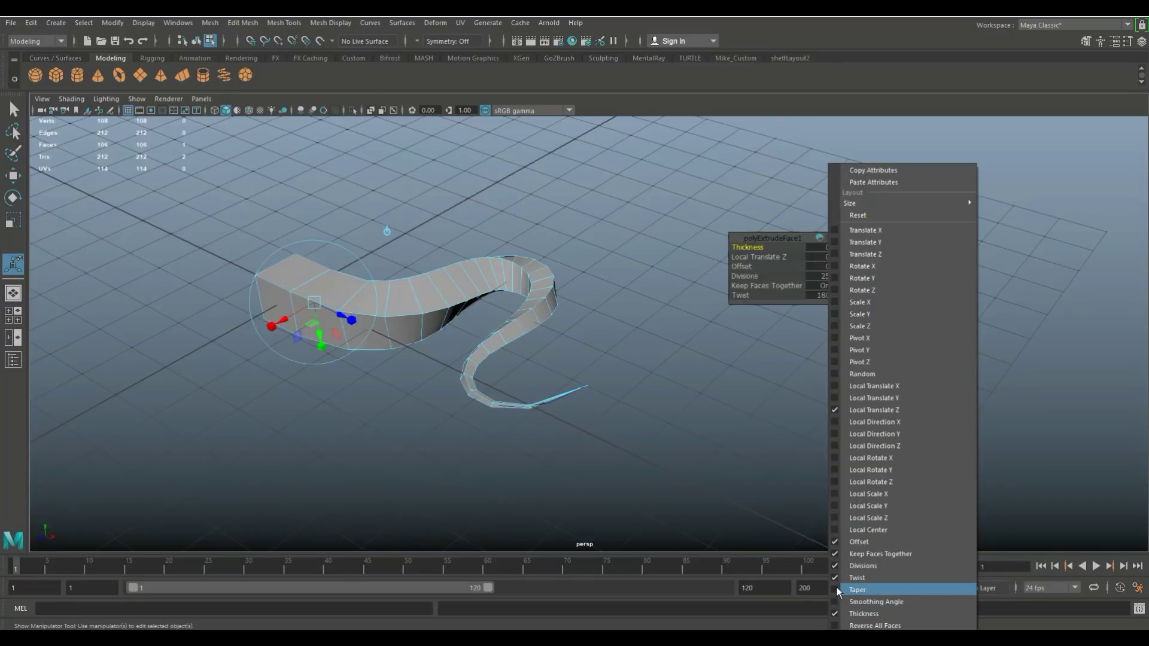
click(857, 590)
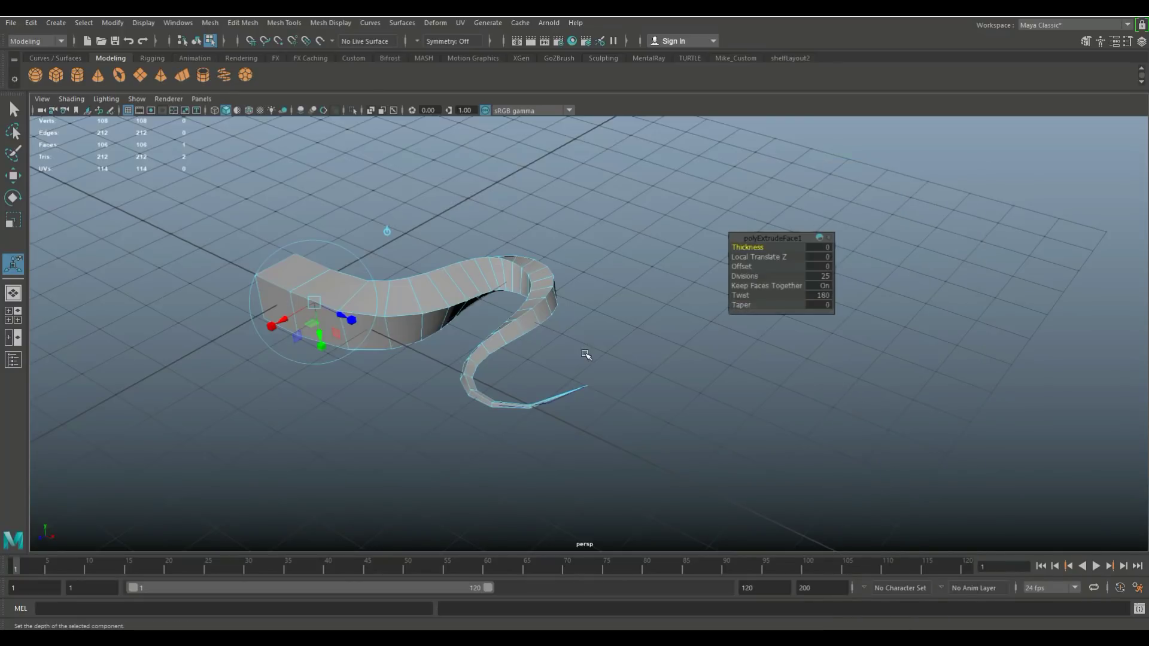
alt+middle_drag(595, 365, 689, 401)
mouse_move(689, 401)
alt+mouse_down()
mouse_move(809, 445)
mouse_move(749, 463)
mouse_move(640, 438)
mouse_move(695, 431)
alt+mouse_up()
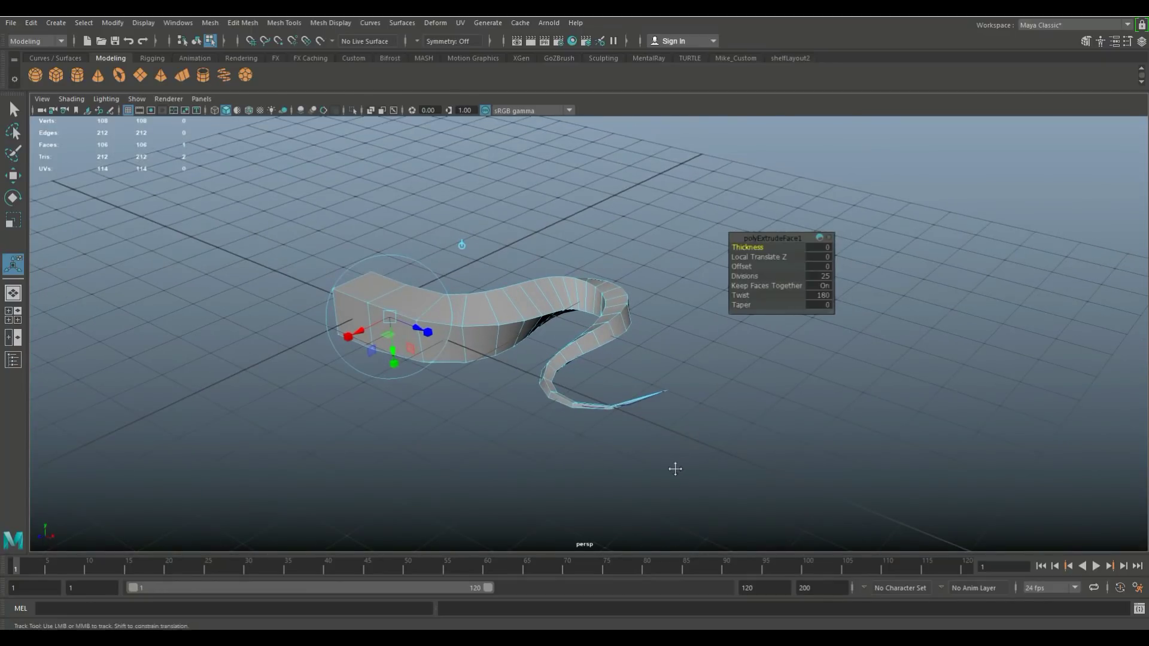
alt+right_drag(675, 467, 806, 479)
mouse_move(805, 479)
alt+middle_down()
mouse_move(710, 461)
mouse_move(741, 445)
alt+middle_up()
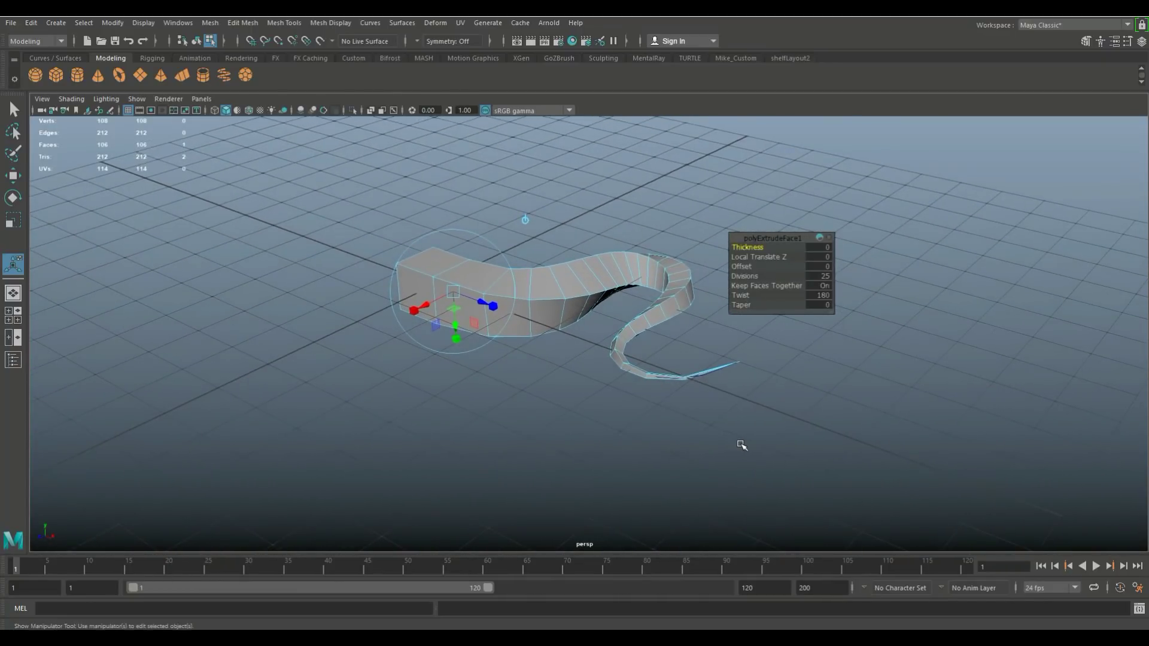